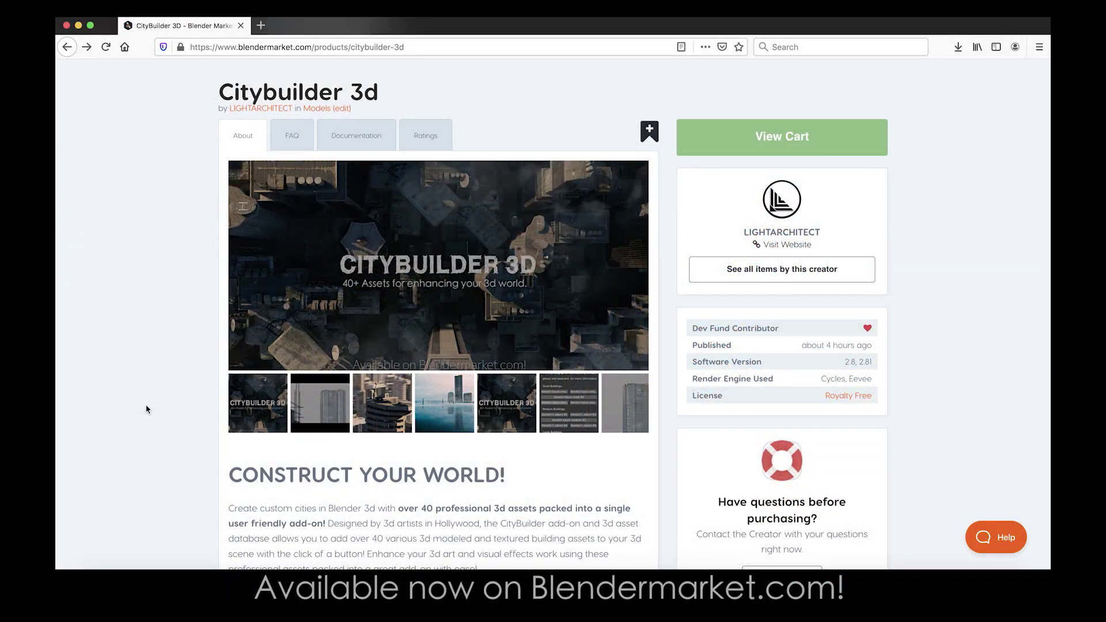
Scroll the CityBuilder 3D page to the Cinematic movement rig section and highlight its description.
scroll(173, 372, down, 10)
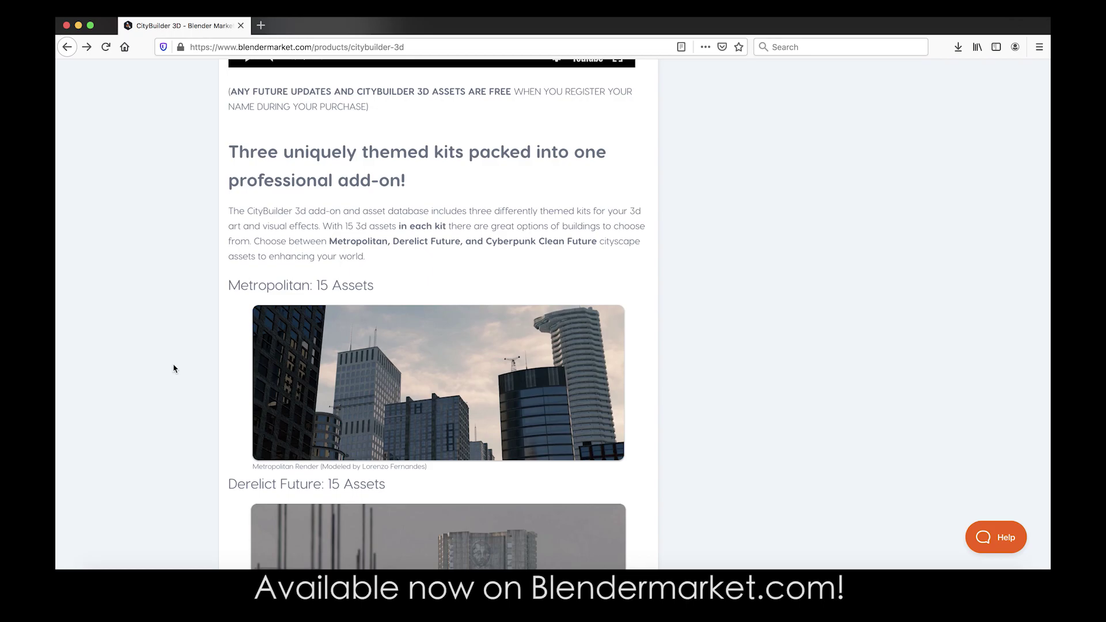
scroll(174, 365, down, 6)
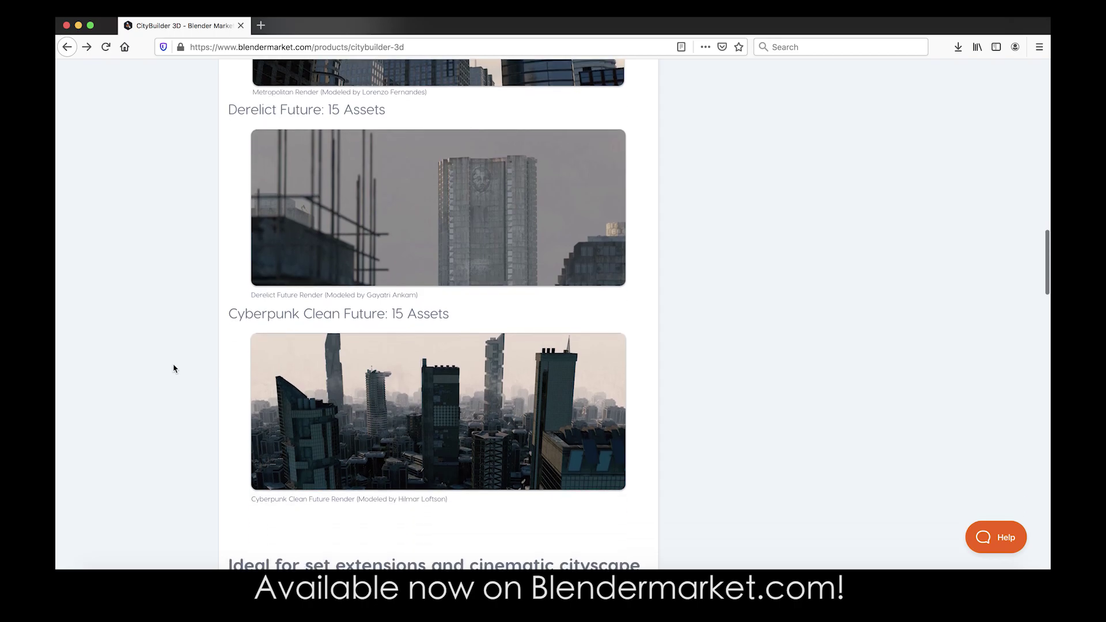
scroll(174, 365, down, 6)
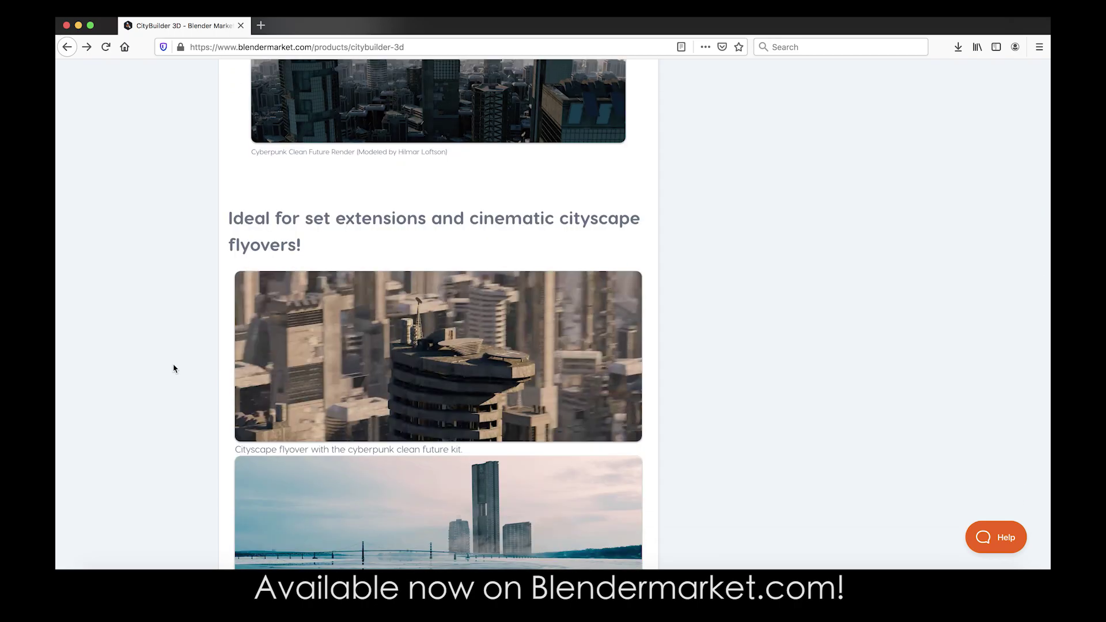
scroll(174, 367, down, 5)
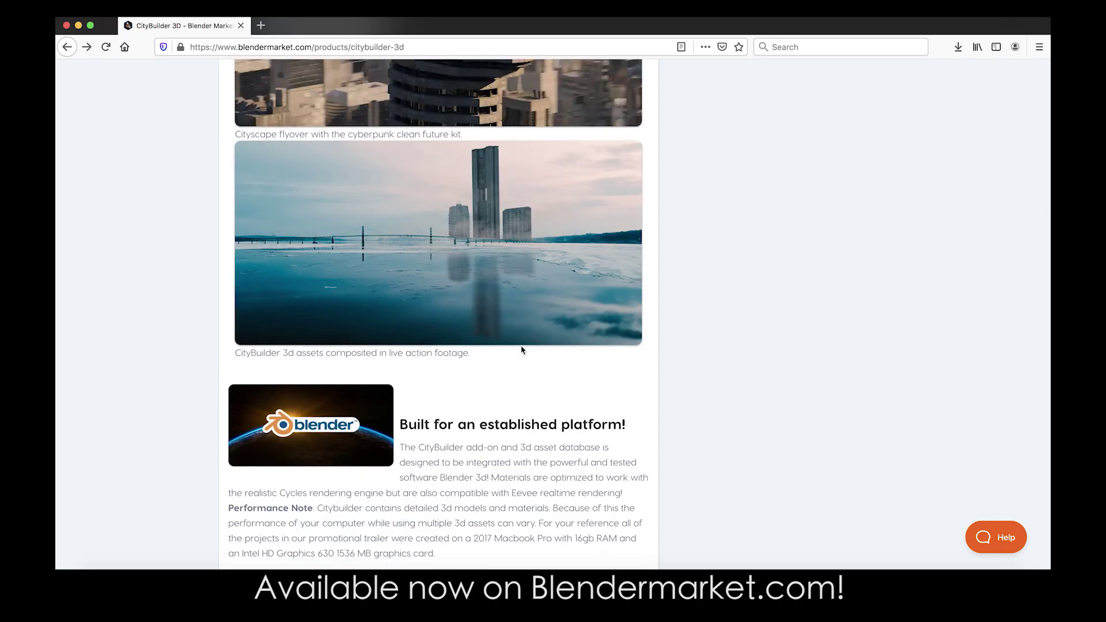
scroll(786, 286, down, 1)
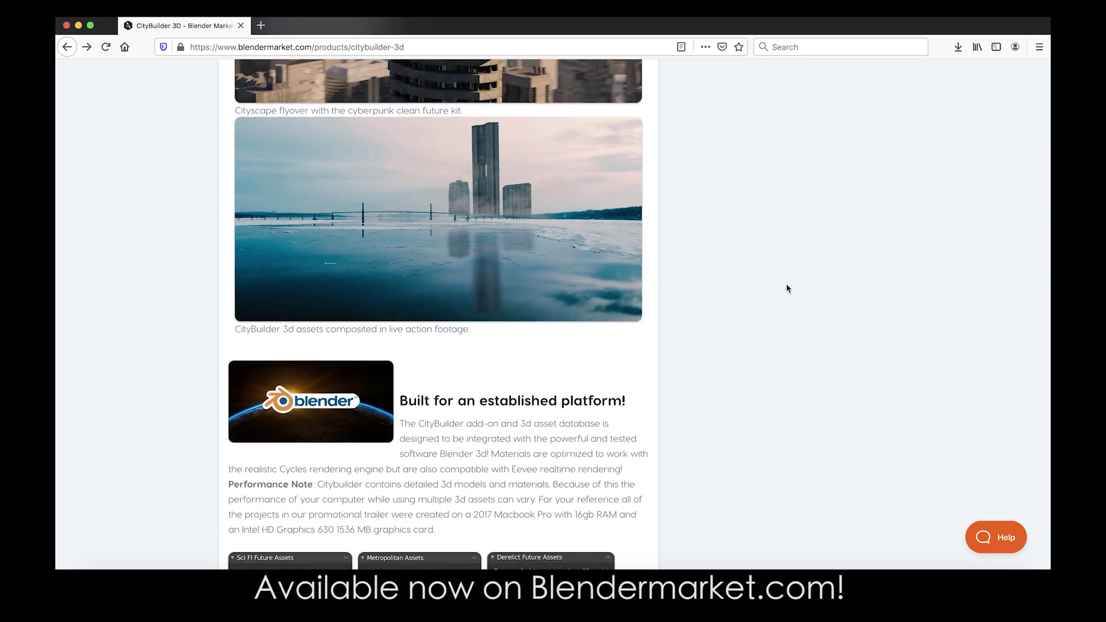
scroll(787, 286, down, 2)
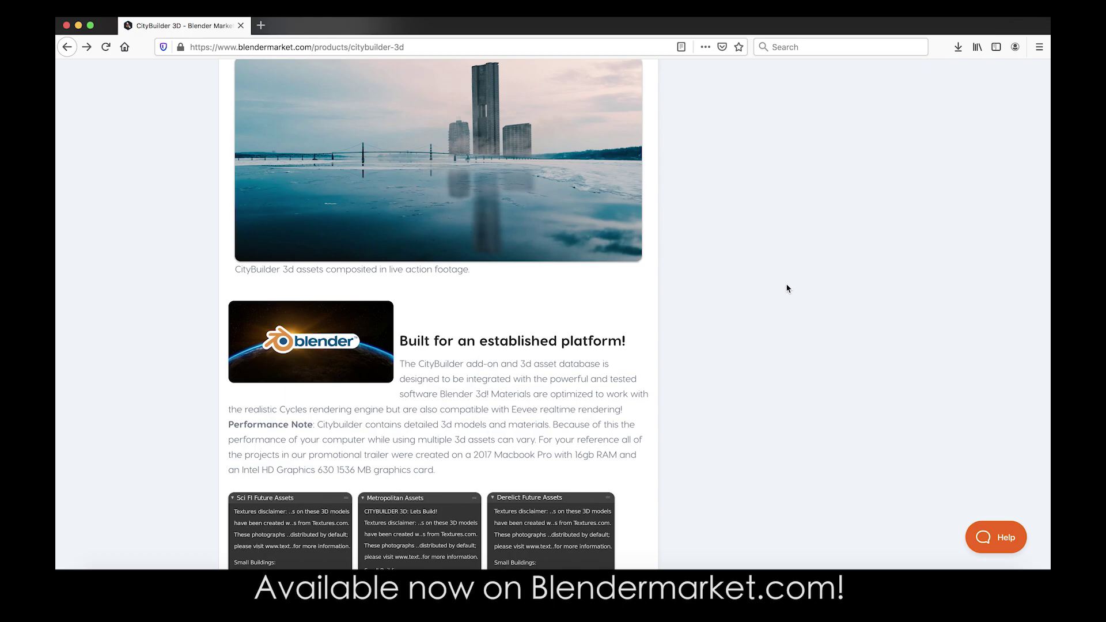
scroll(787, 288, down, 5)
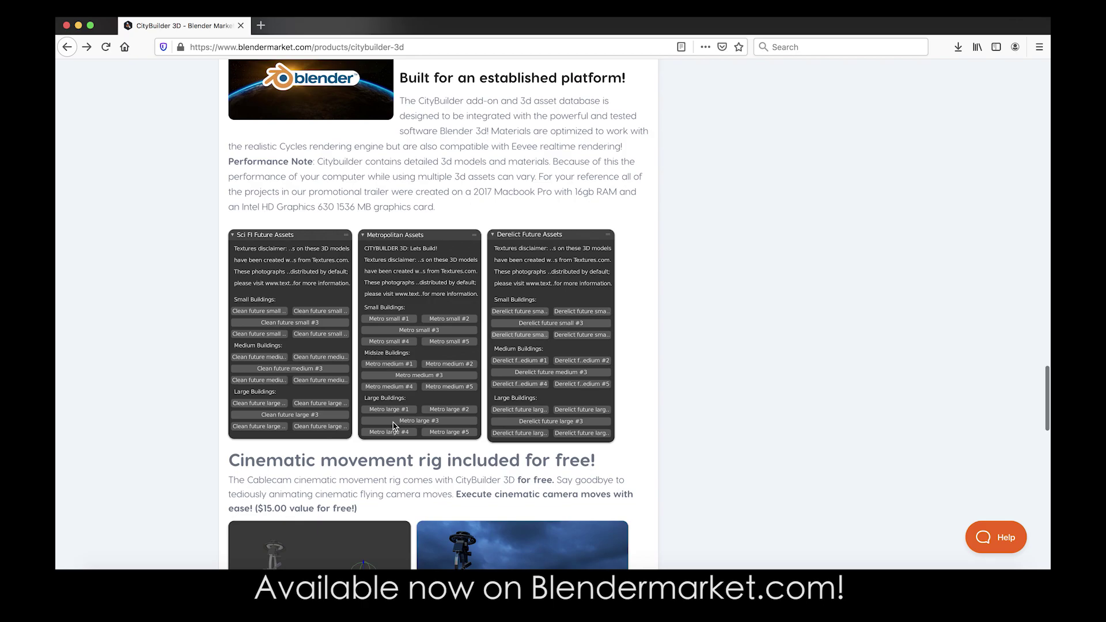
scroll(530, 362, down, 5)
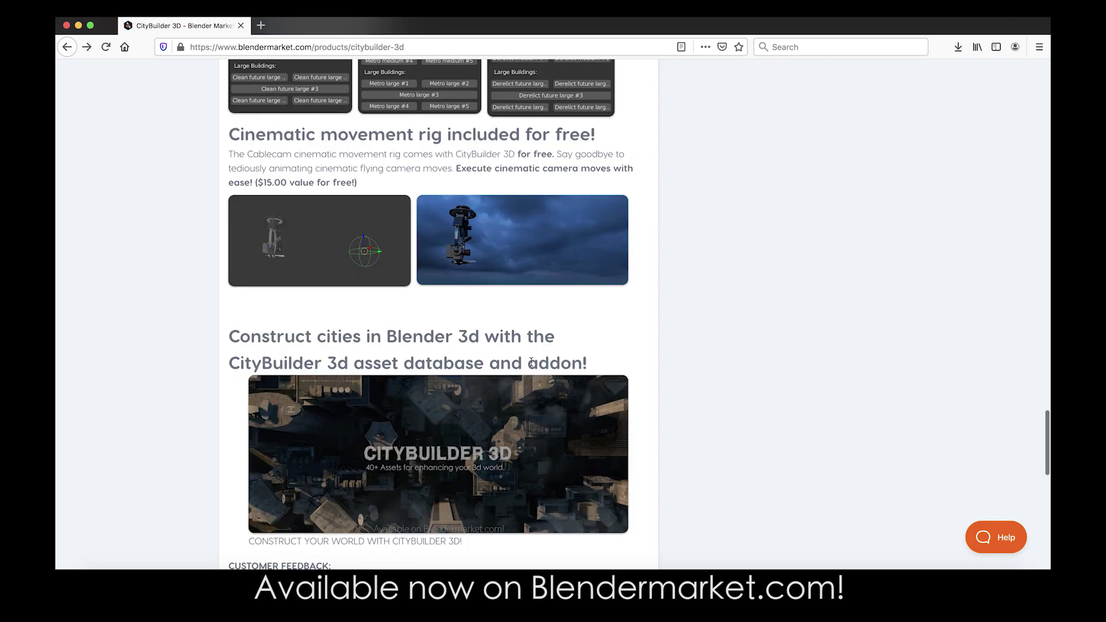
scroll(530, 362, up, 3)
scroll(531, 362, down, 3)
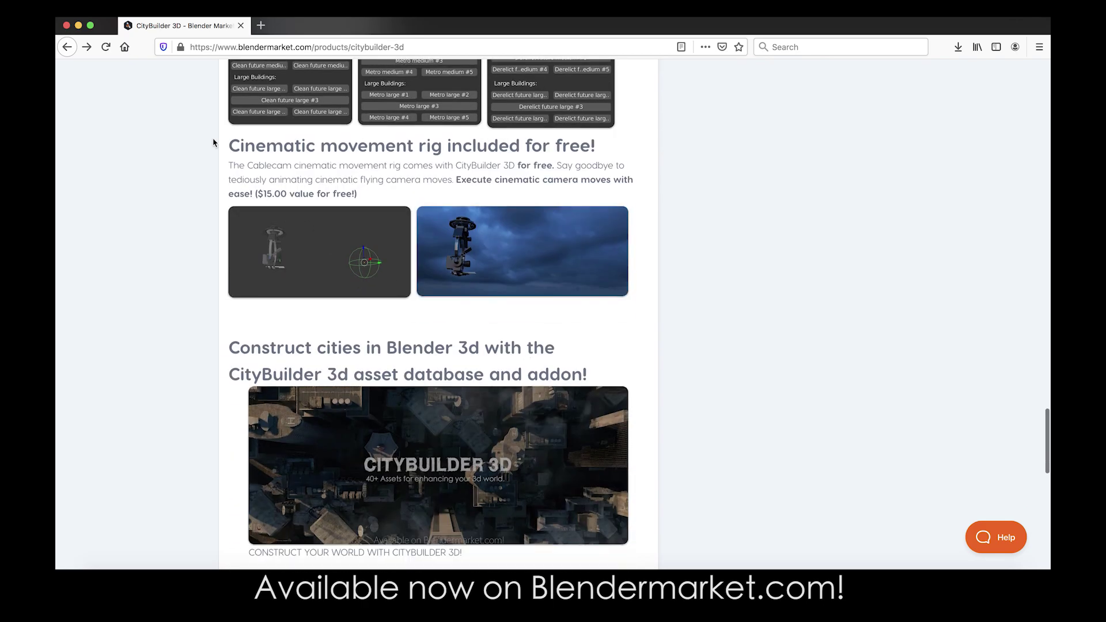
drag(230, 145, 580, 179)
Clear the text selection and launch Blender from Finder's Applications folder.
click(570, 180)
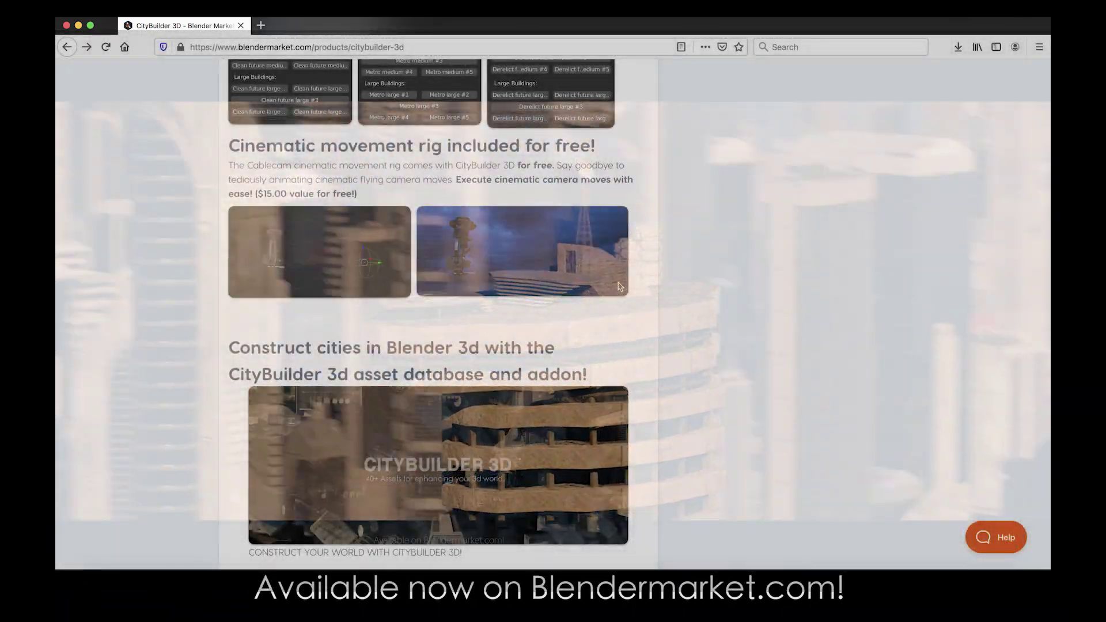
scroll(619, 286, down, 3)
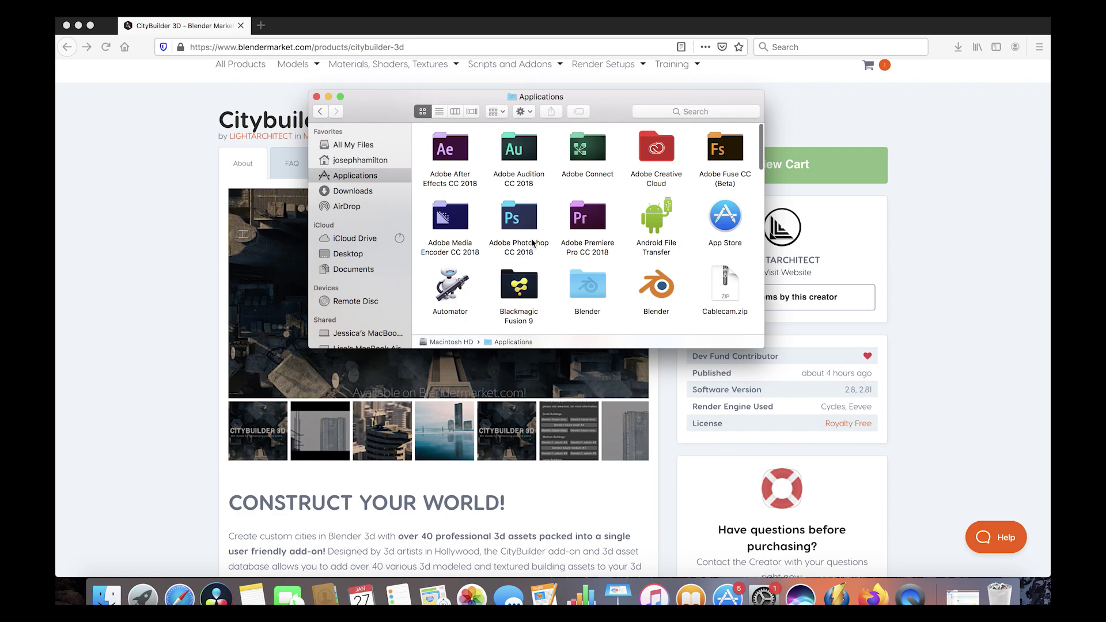
scroll(661, 222, down, 3)
double_click(661, 222)
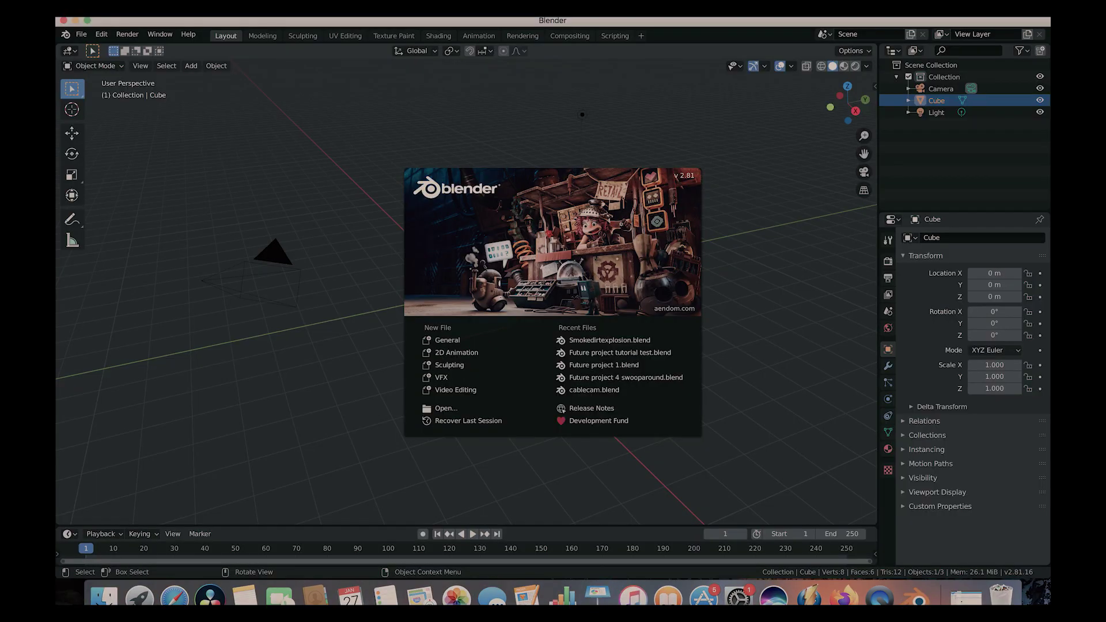
Dismiss the Blender splash screen and open Edit > Preferences at the Add-ons section.
key(XF86MonBrightnessUp)
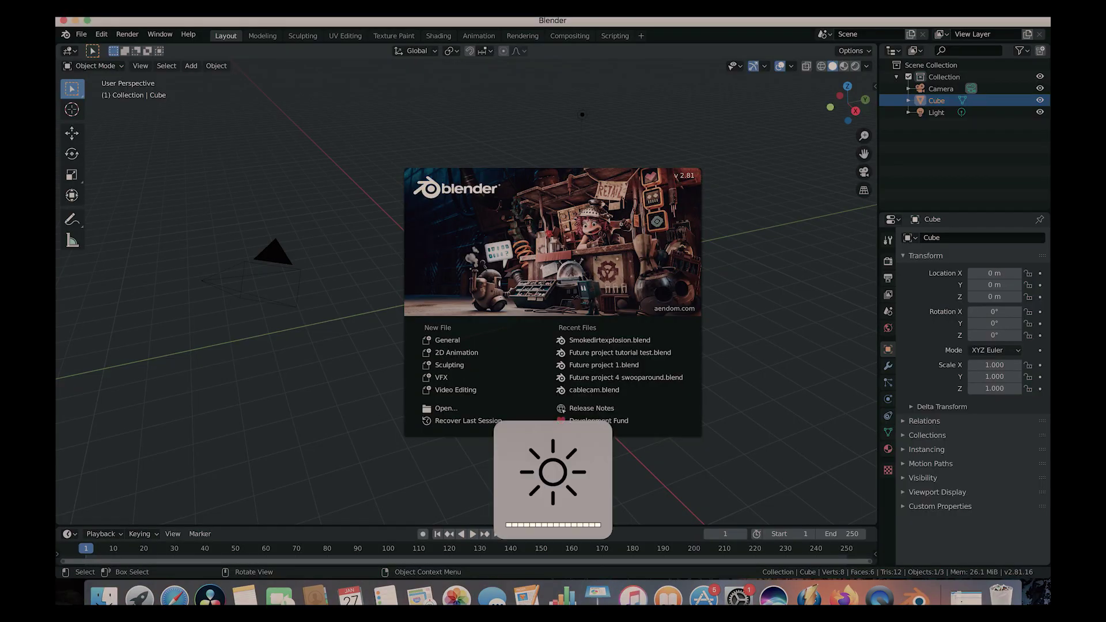
click(346, 121)
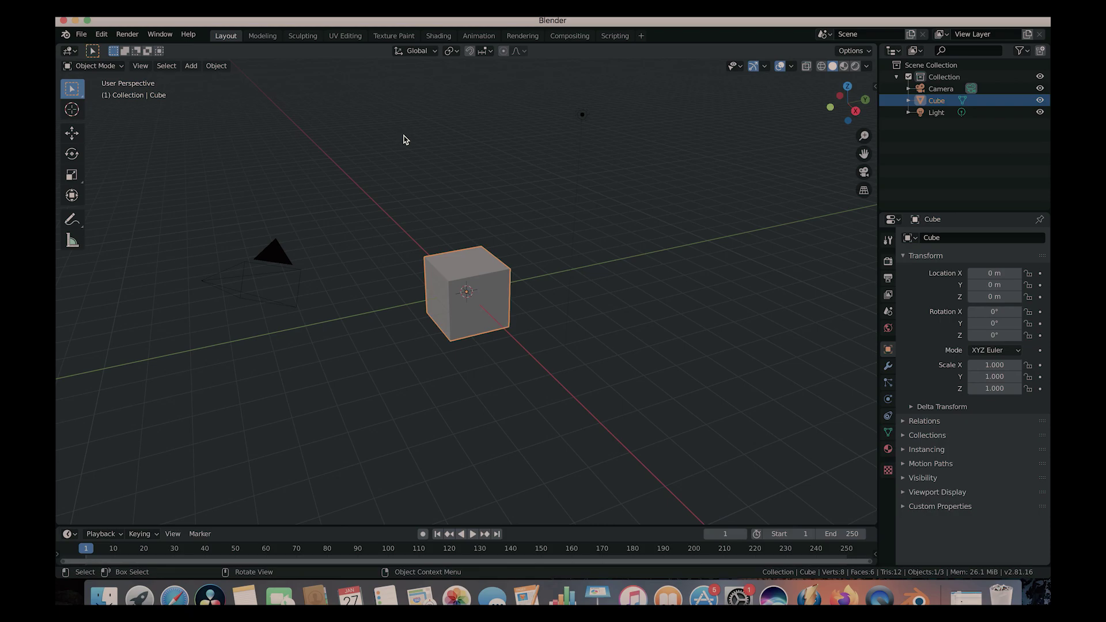
click(105, 35)
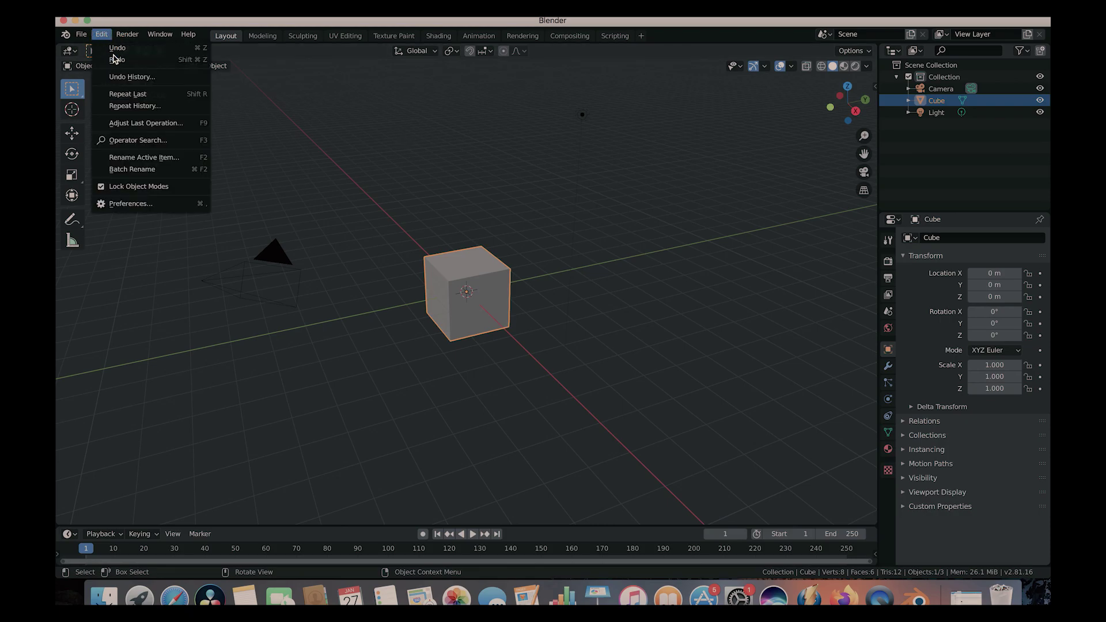
click(123, 204)
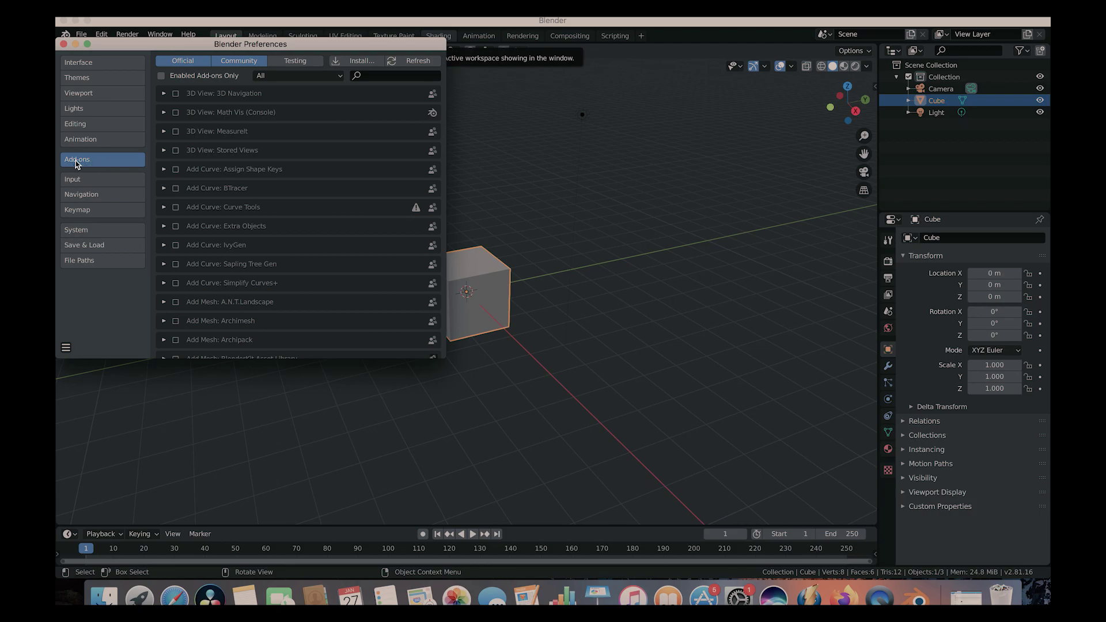
Install Citybuilder1_0_InstallFile.zip from Downloads > Recent dowloads as an add-on.
click(349, 61)
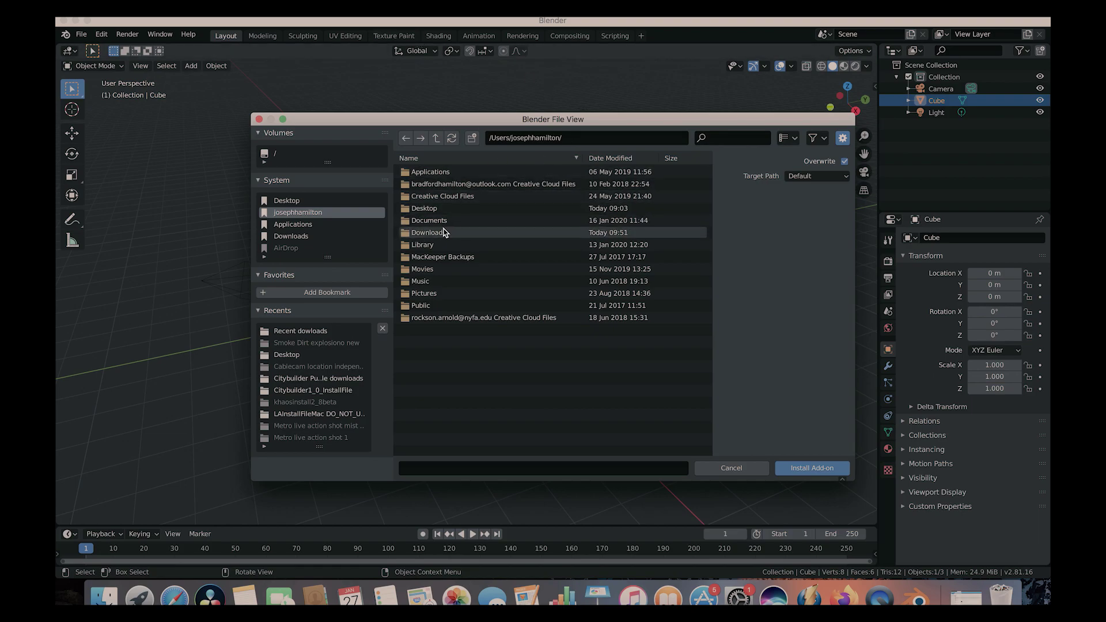
click(436, 233)
double_click(429, 234)
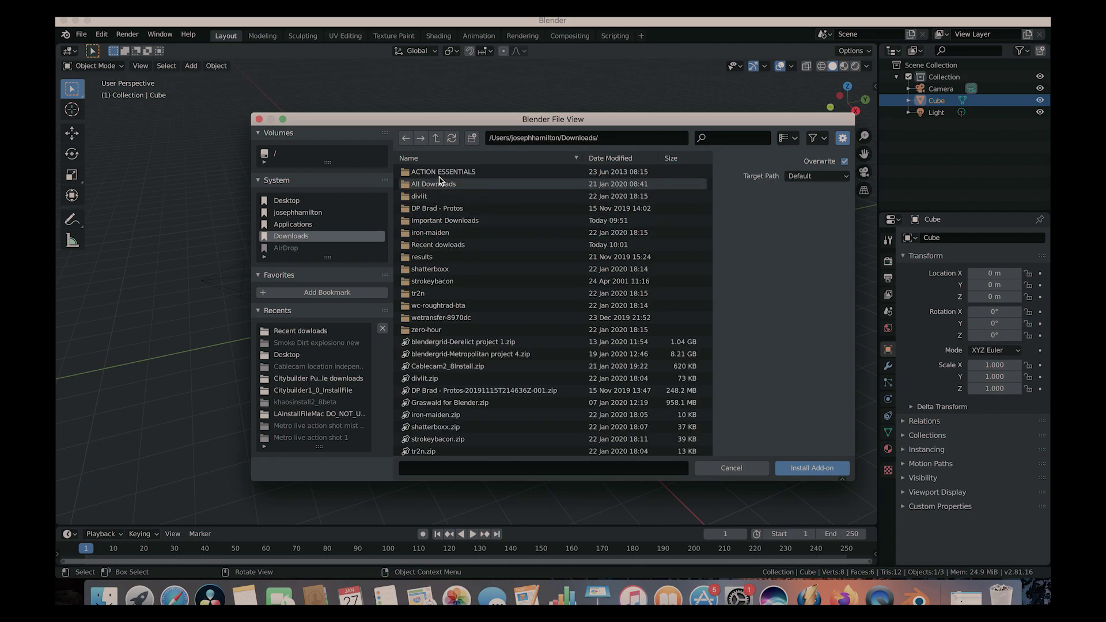
click(432, 245)
double_click(432, 245)
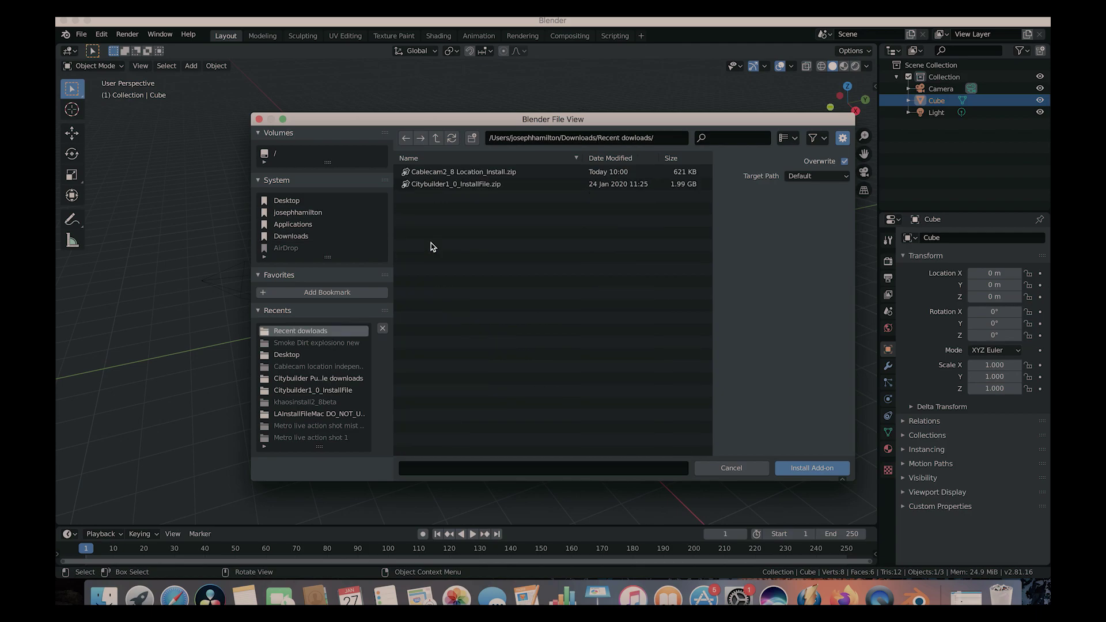
click(450, 187)
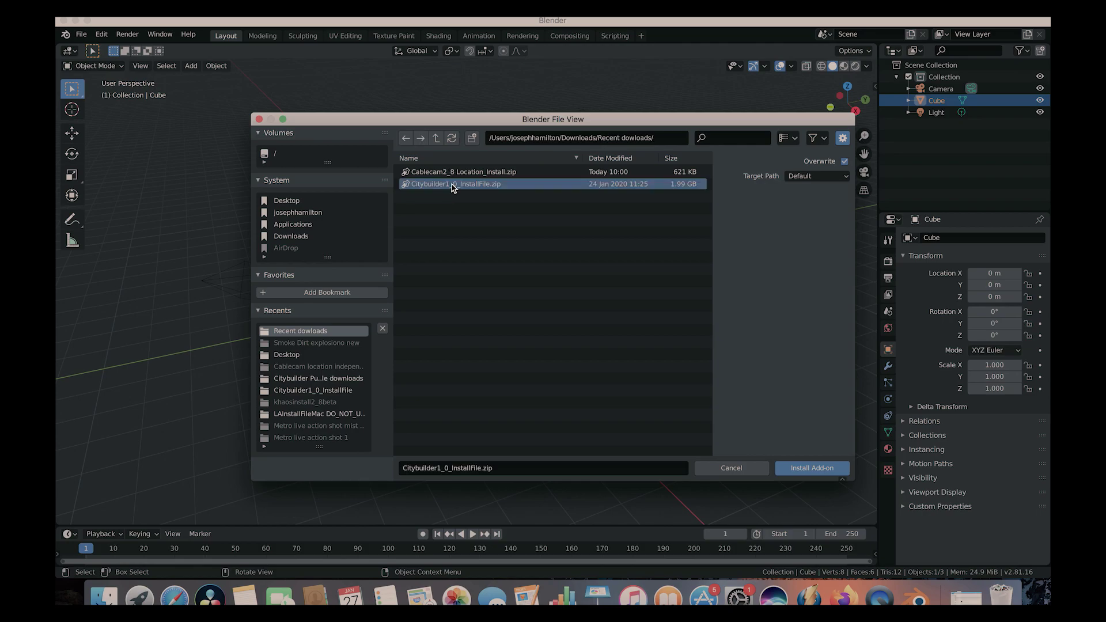
click(808, 470)
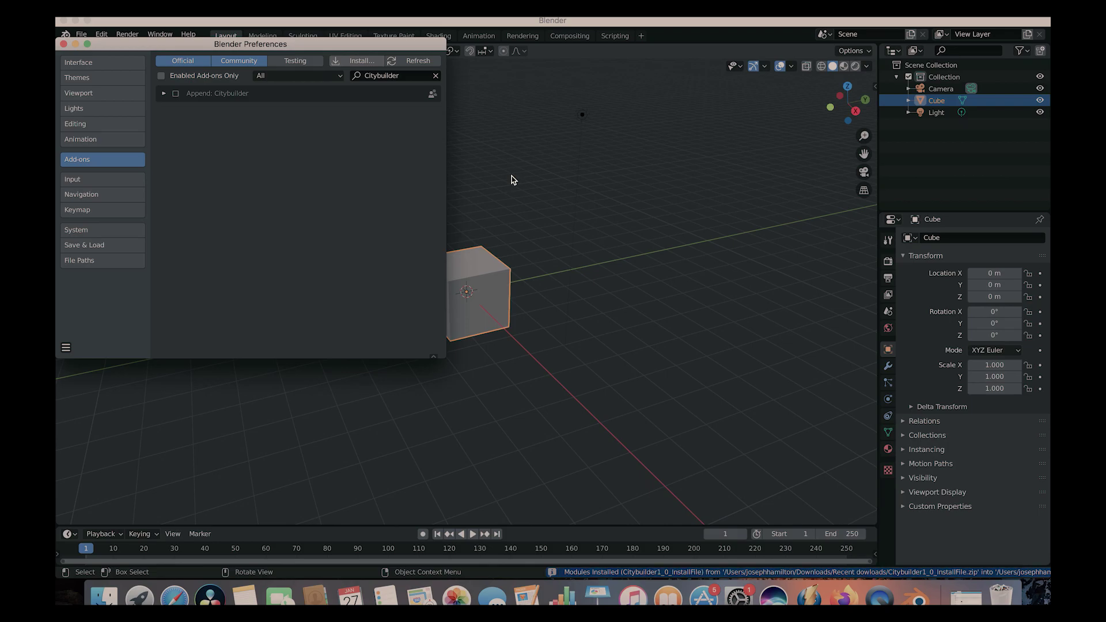
Enable Append: Citybuilder, check it with a 'city' search, and close Preferences.
click(363, 47)
drag(363, 47, 652, 141)
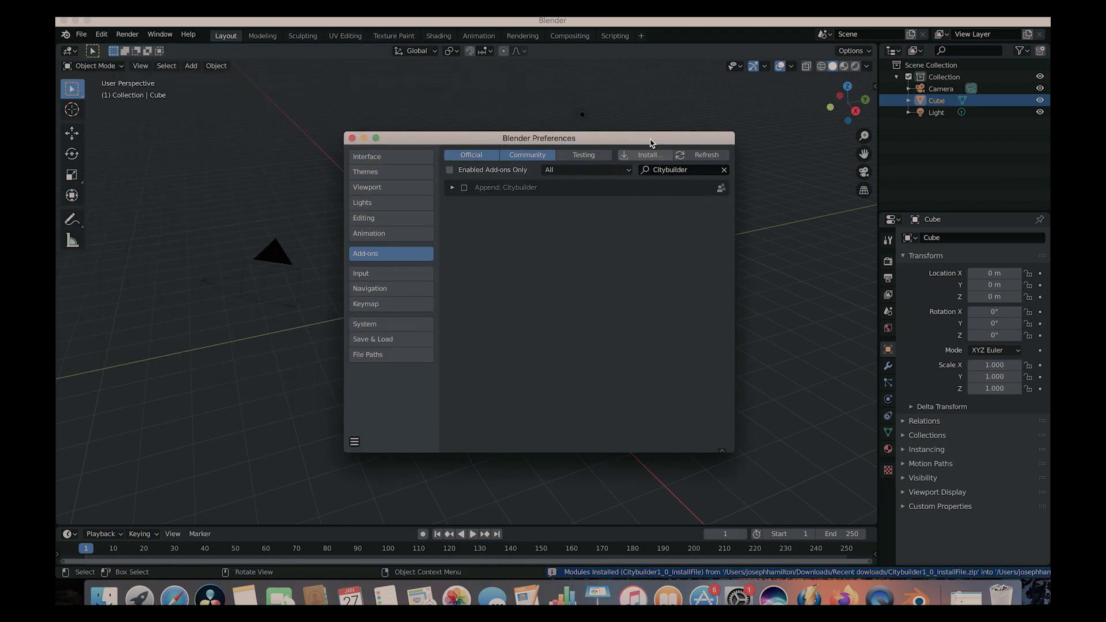
click(464, 189)
click(695, 170)
text(c)
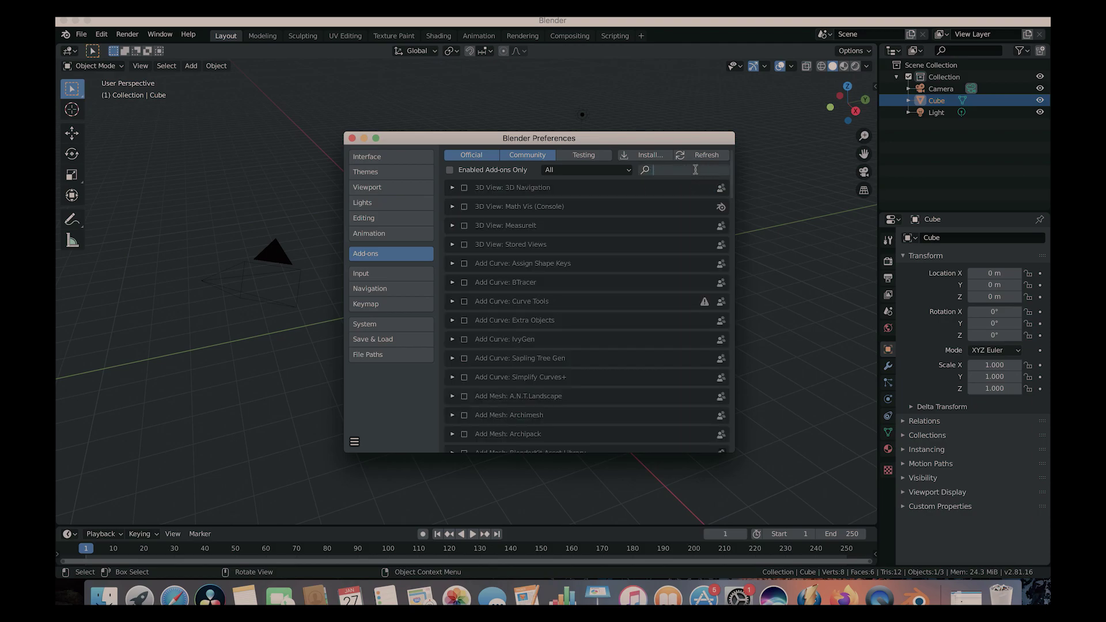
text(ity)
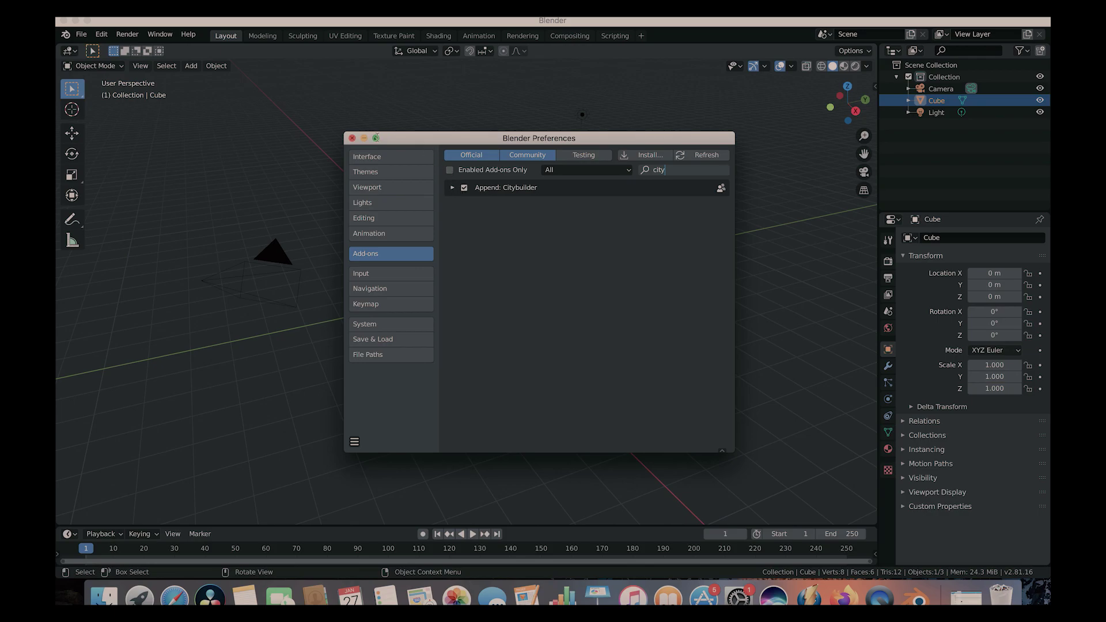
click(352, 138)
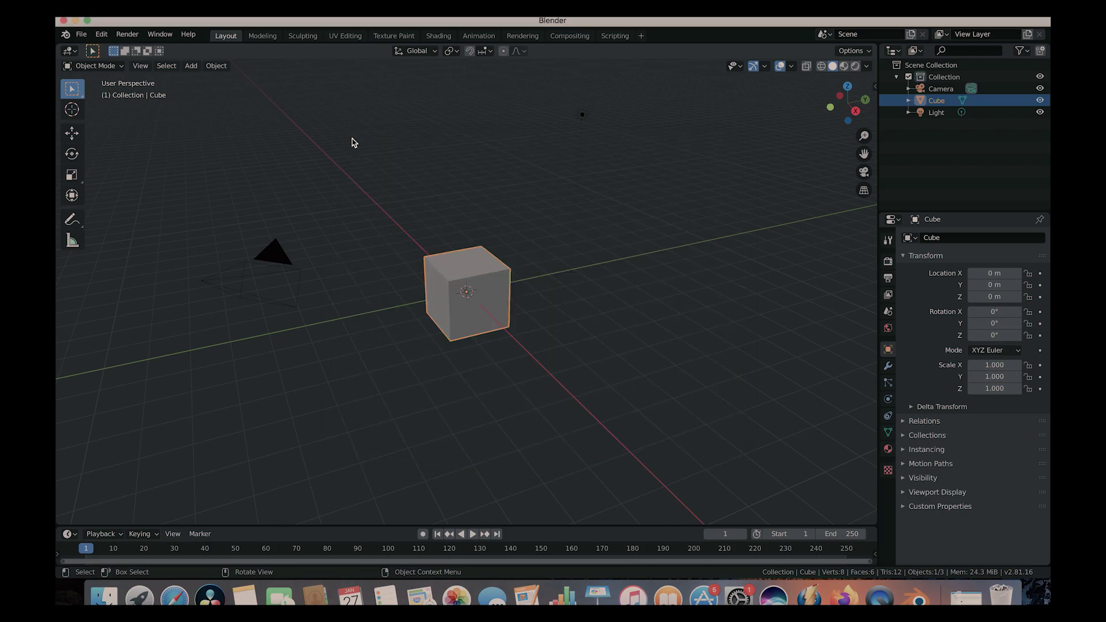
Open the sidebar's City Builder 3D tab and expand the Sci Fi Future Assets list.
click(875, 89)
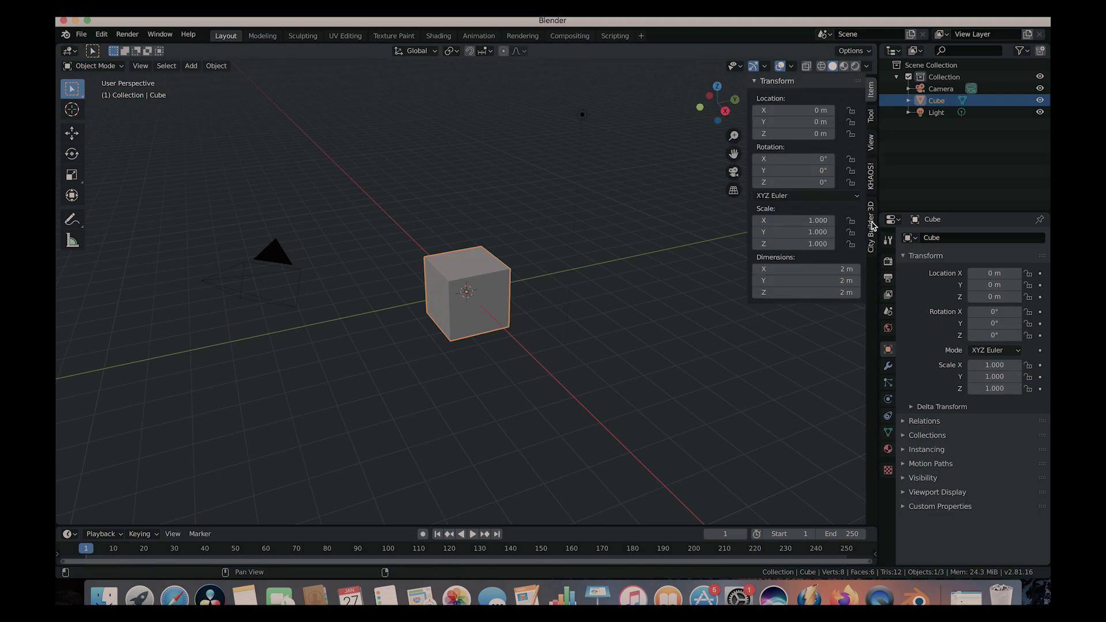
click(872, 226)
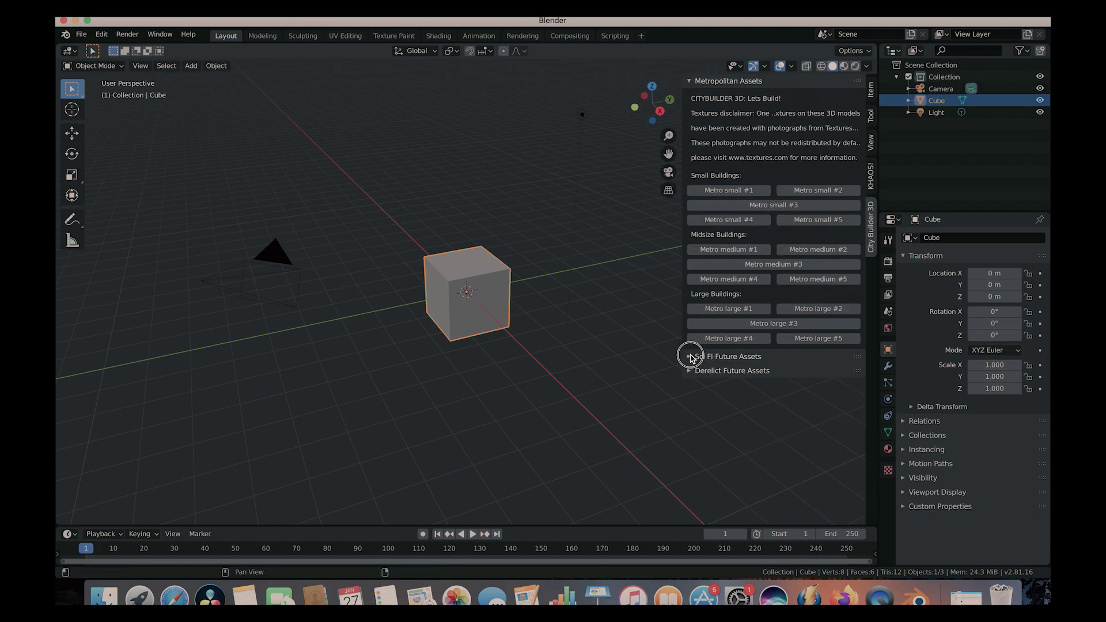
click(690, 357)
scroll(691, 375, down, 4)
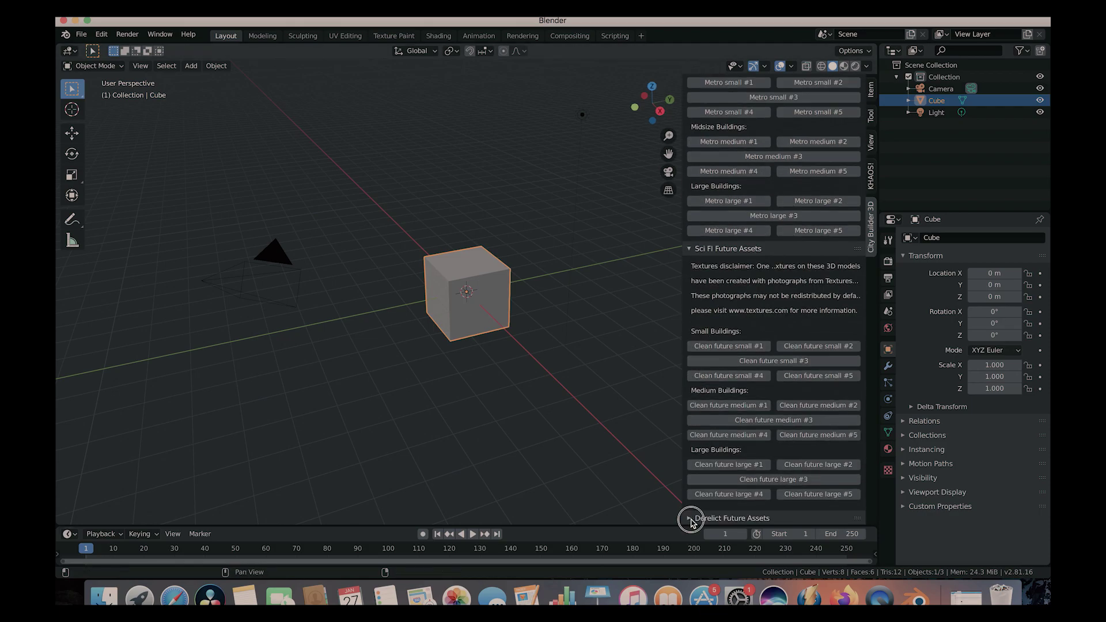
Collapse the asset list and delete the default cube, camera and light.
click(690, 519)
drag(691, 375, 691, 99)
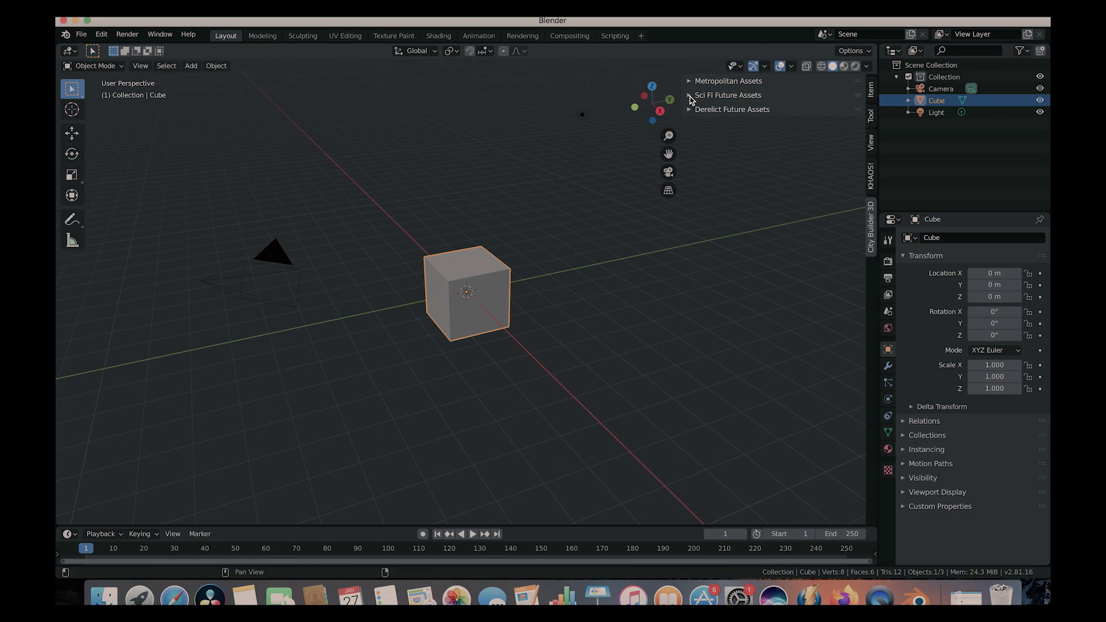
middle_drag(560, 200, 521, 227)
key(c)
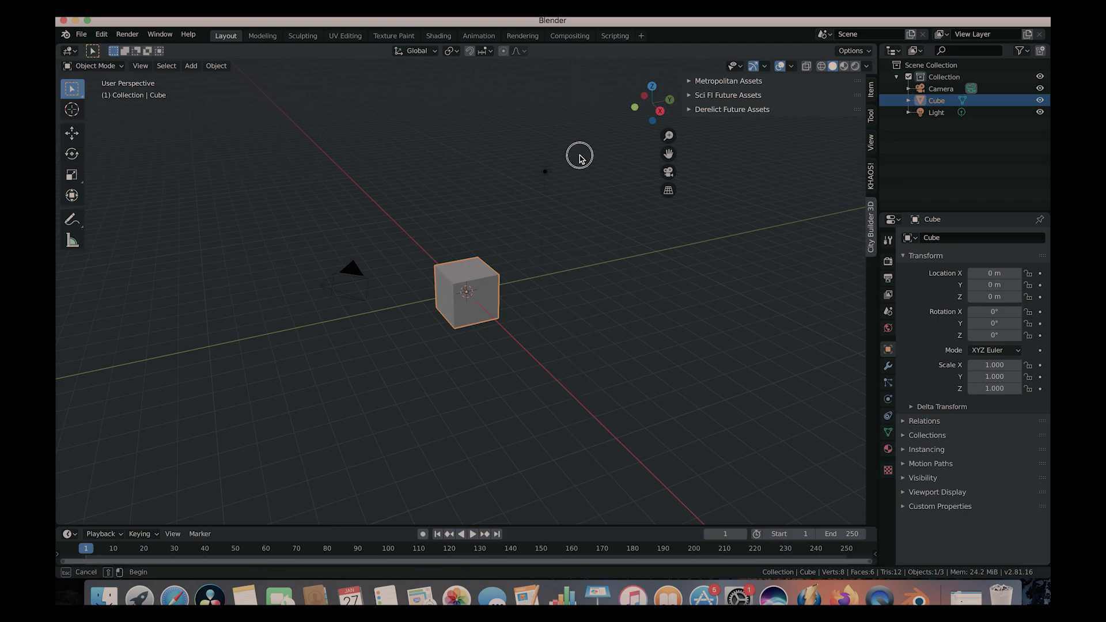
drag(579, 155, 222, 381)
key(Escape)
key(x)
click(402, 316)
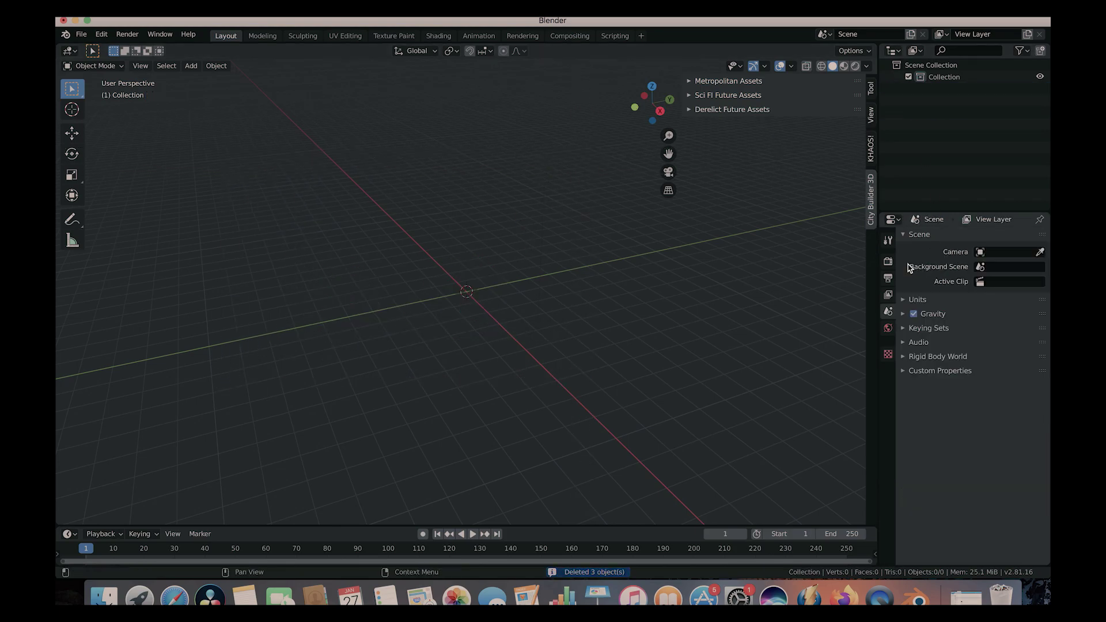
Set the render engine to Cycles, the world colour to Sky Texture, and Film to Transparent.
click(887, 261)
click(1003, 238)
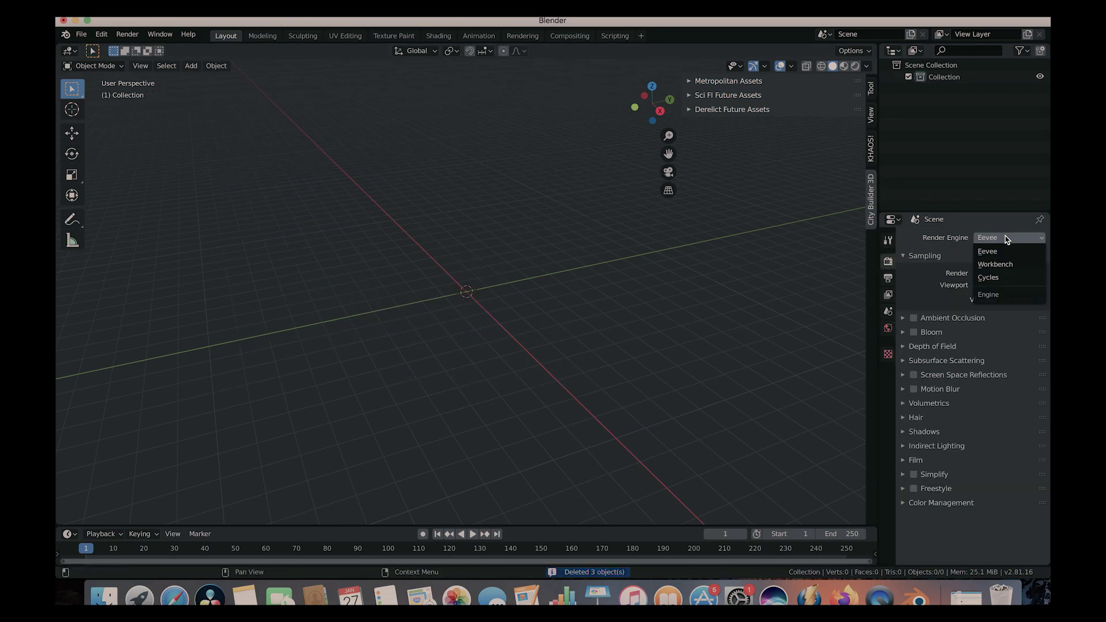
click(992, 279)
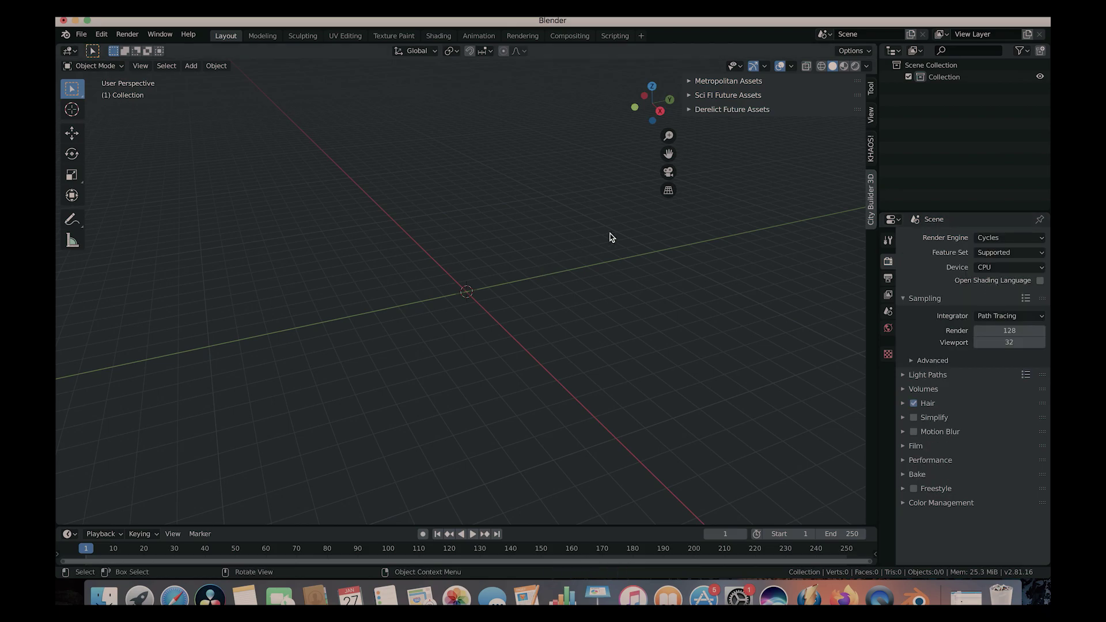
click(887, 329)
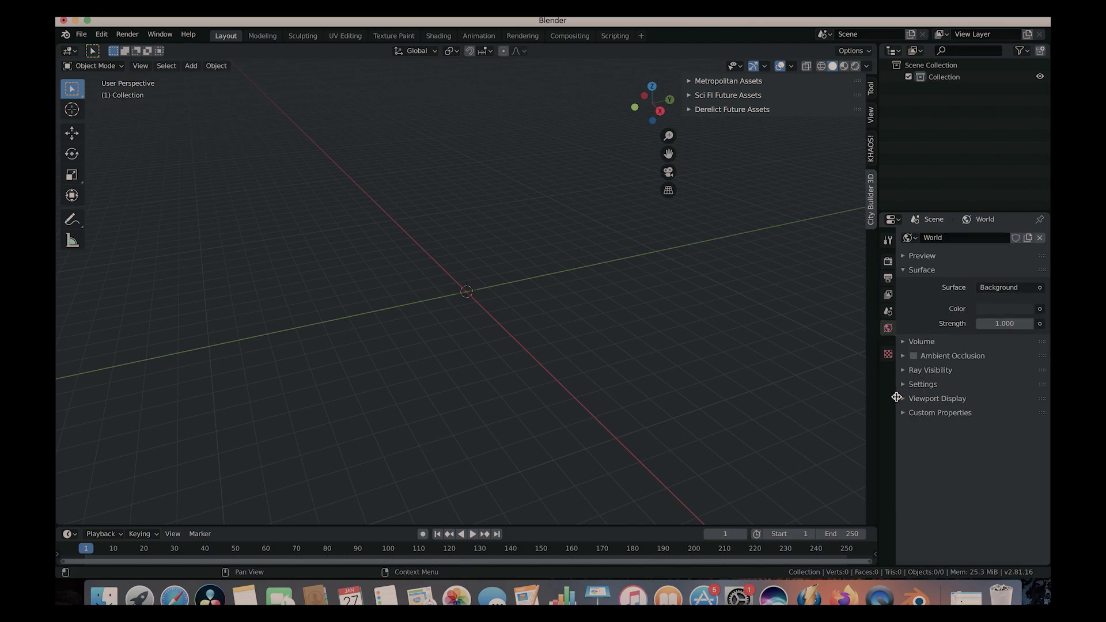
click(1040, 309)
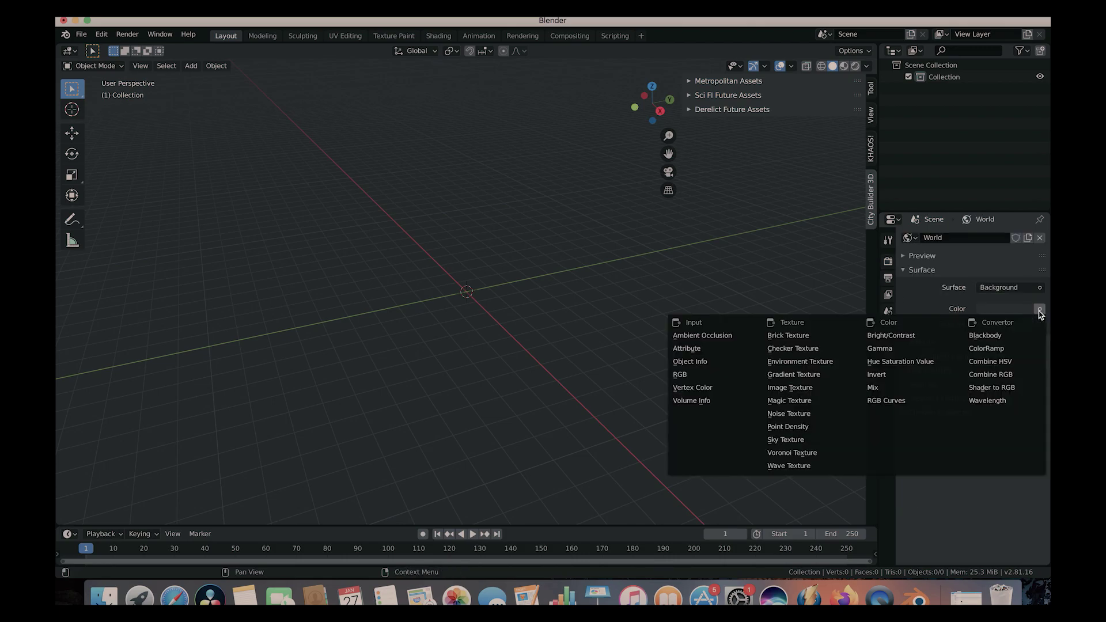
click(784, 441)
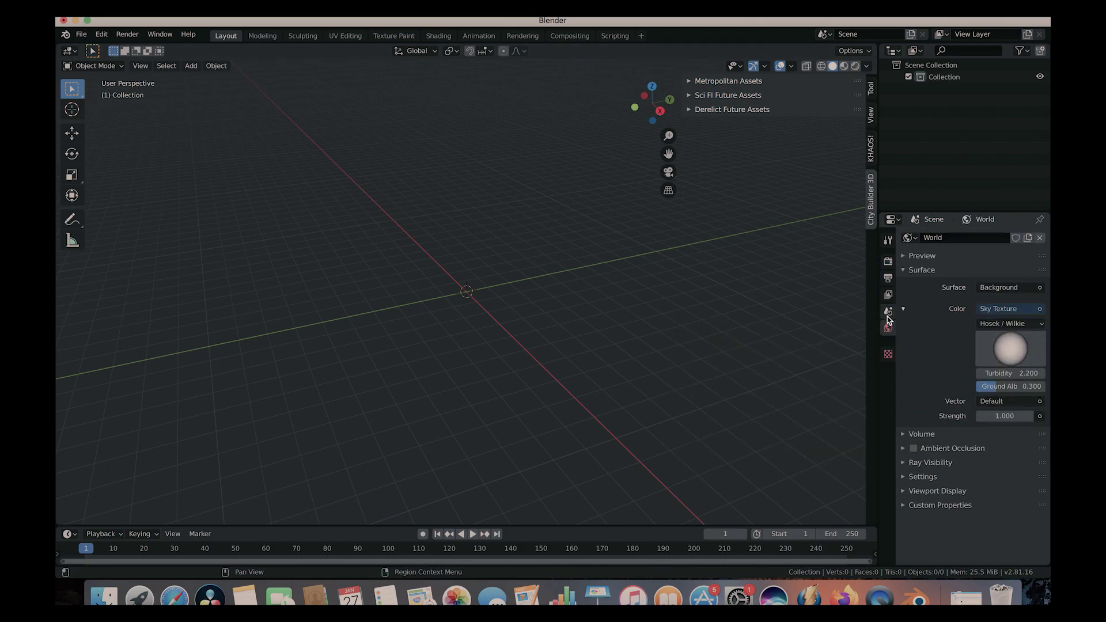
click(889, 262)
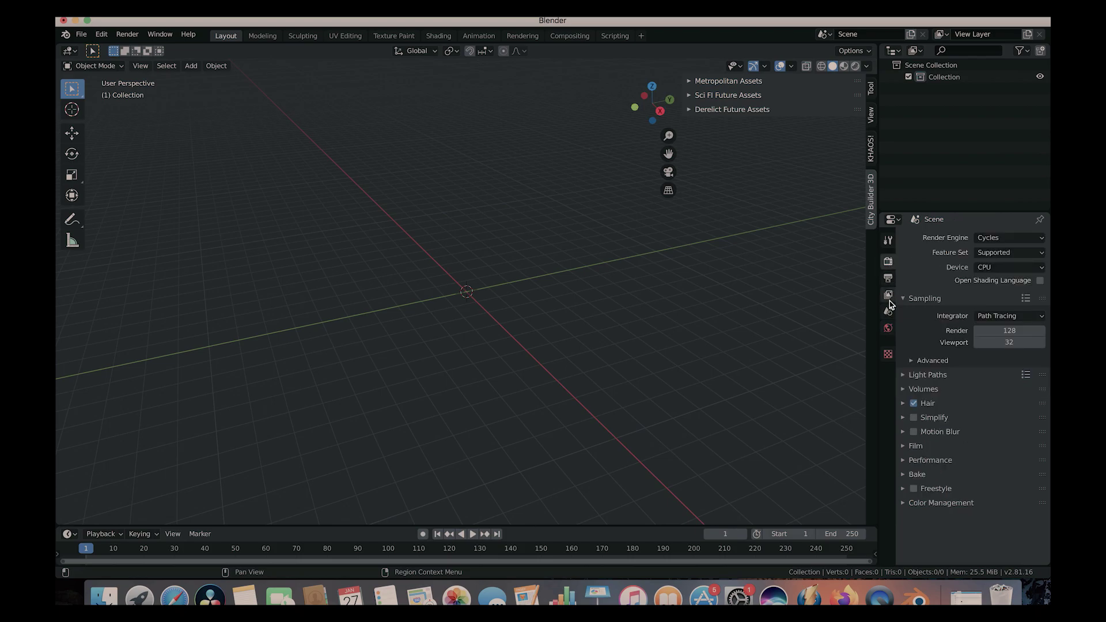
click(910, 446)
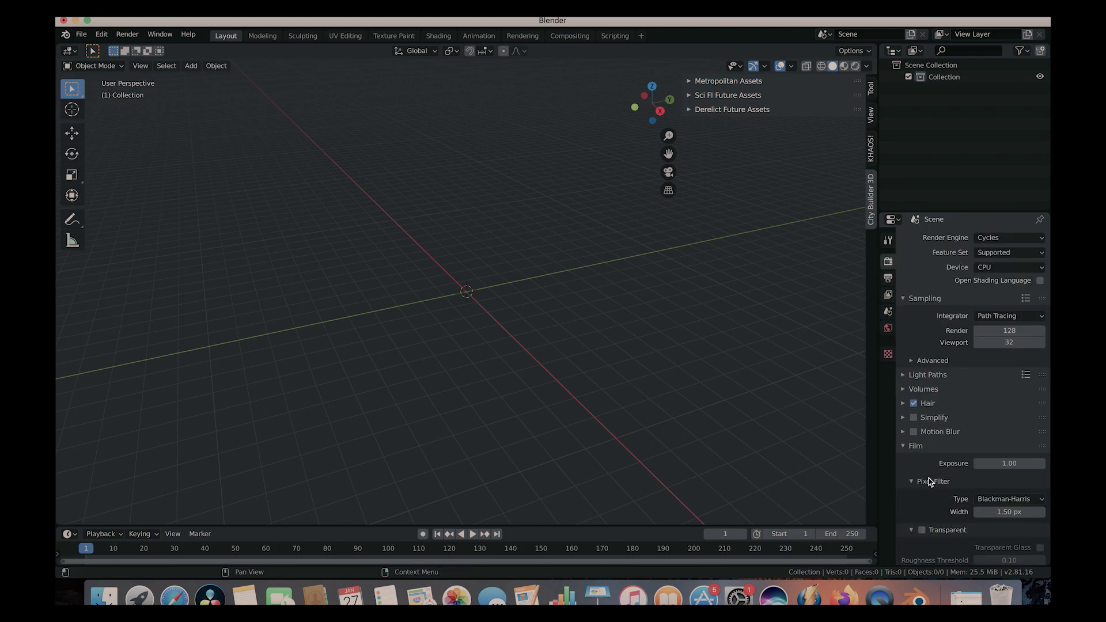
click(922, 530)
Add a Sun light and move it into an initial position.
key(shift+a)
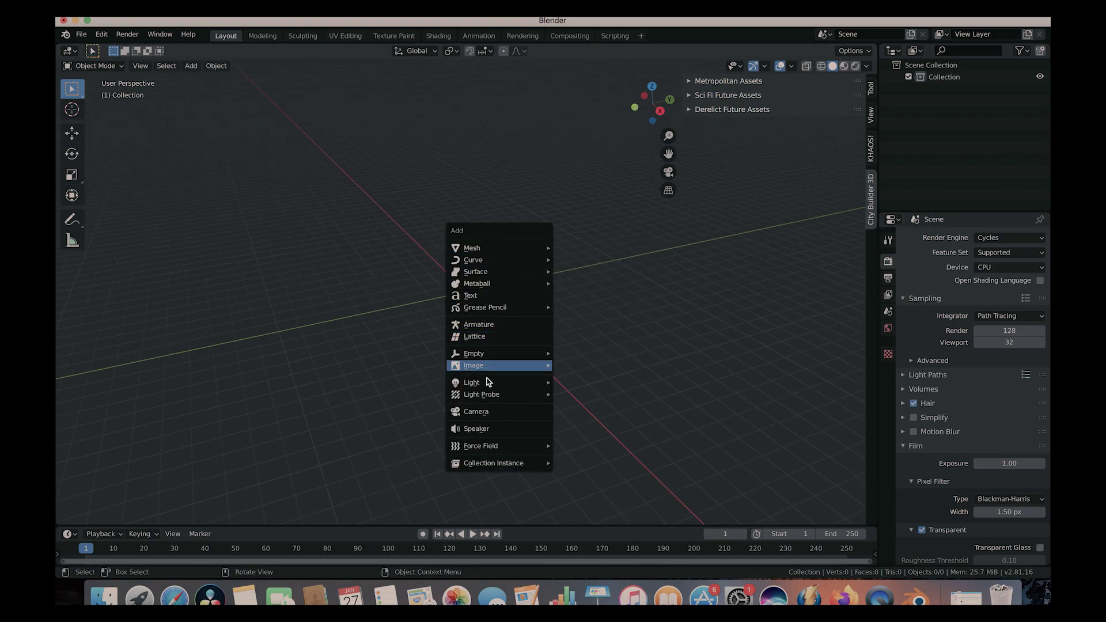
mouse_move(482, 383)
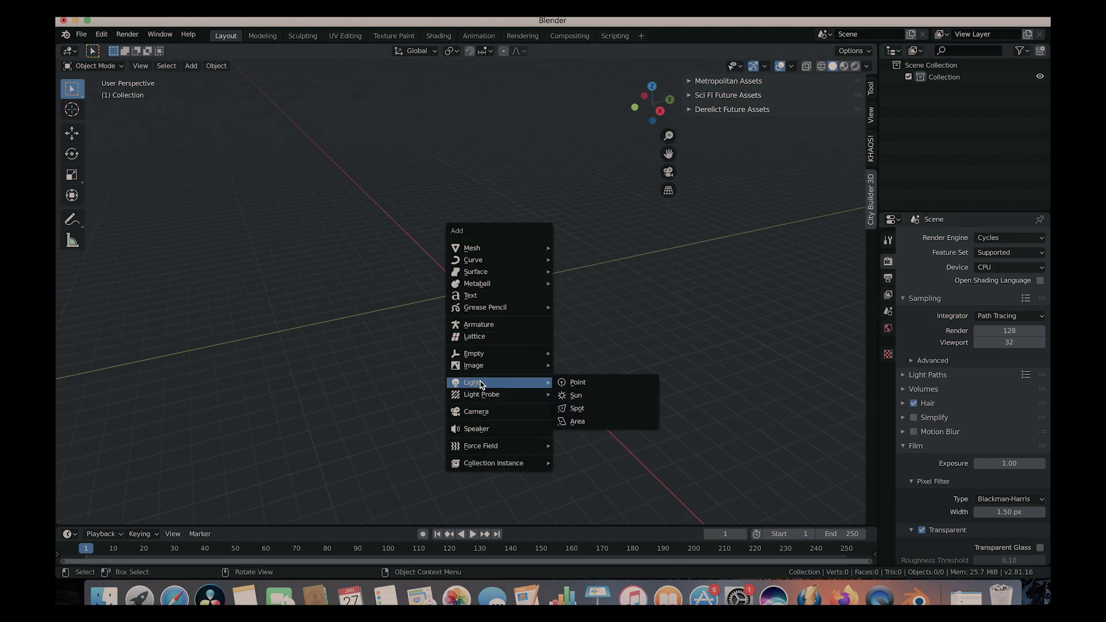
click(600, 398)
key(g)
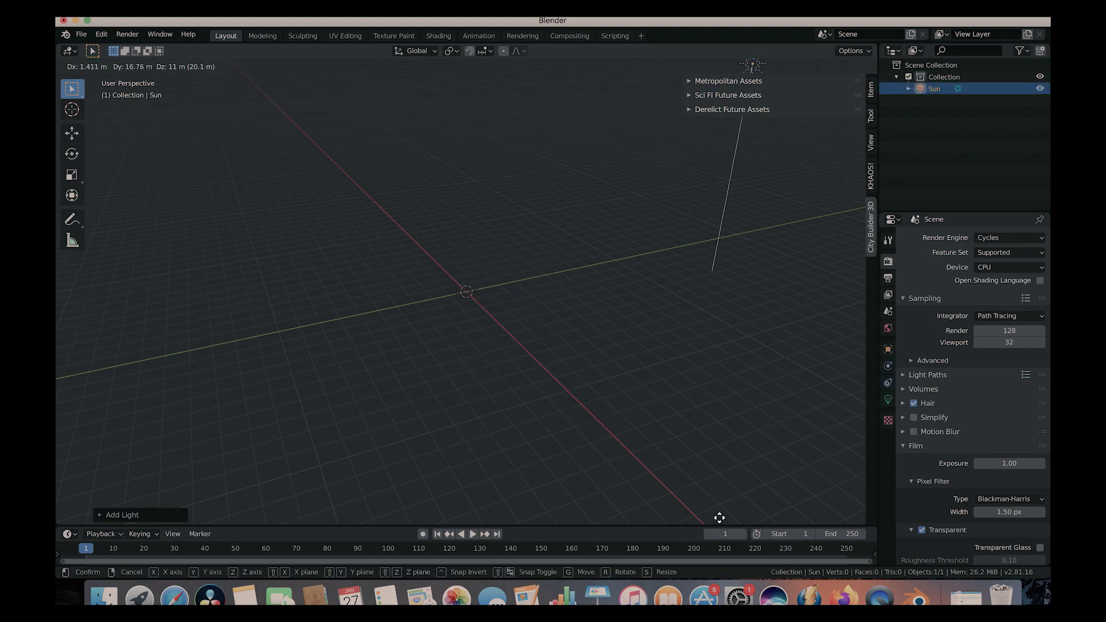
click(718, 519)
Rotate and reposition the sun high above the origin, then hide the sidebar and deselect.
scroll(801, 300, up, 5)
key(r)
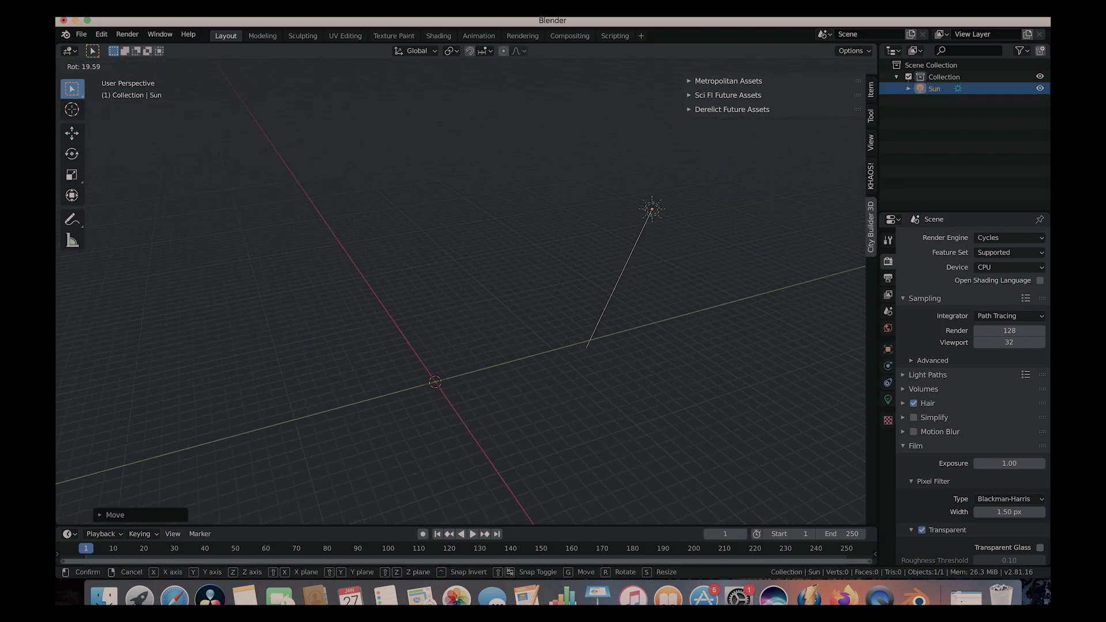
click(758, 398)
key(g)
click(772, 244)
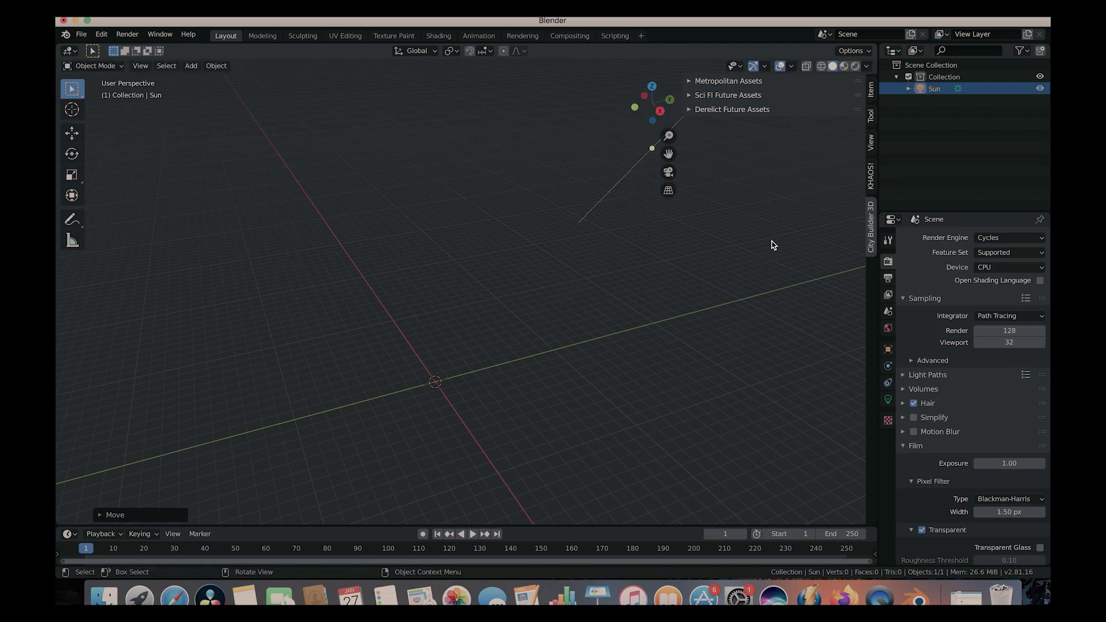
scroll(634, 277, up, 5)
scroll(633, 277, up, 5)
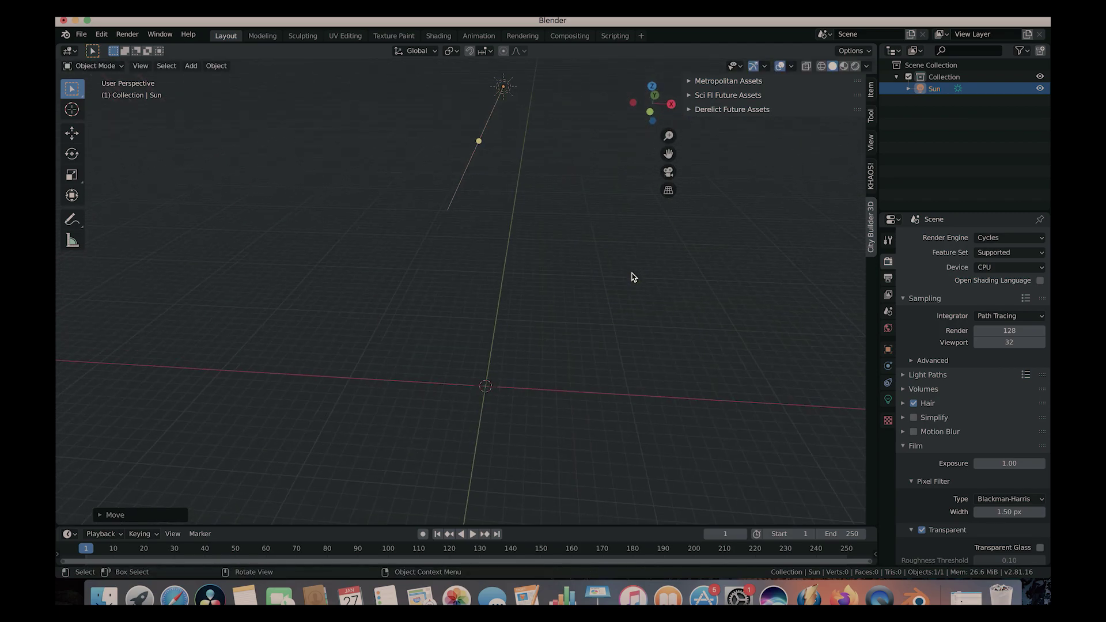
key(n)
click(495, 229)
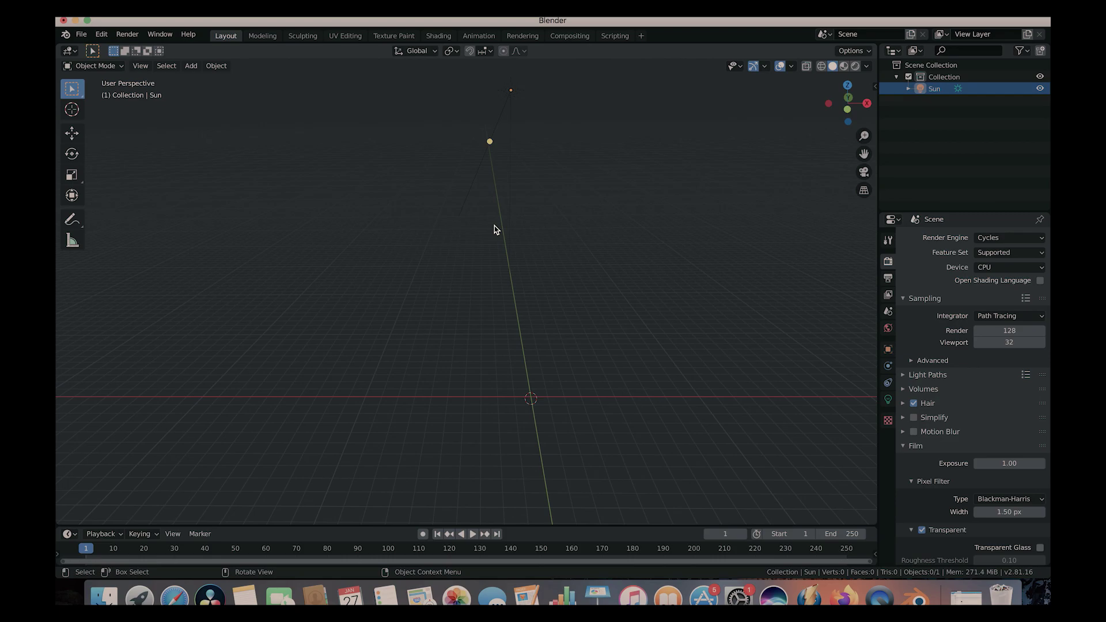
Set the 3D cursor on the X axis and add the Clean future large #5 skyscraper.
click(72, 110)
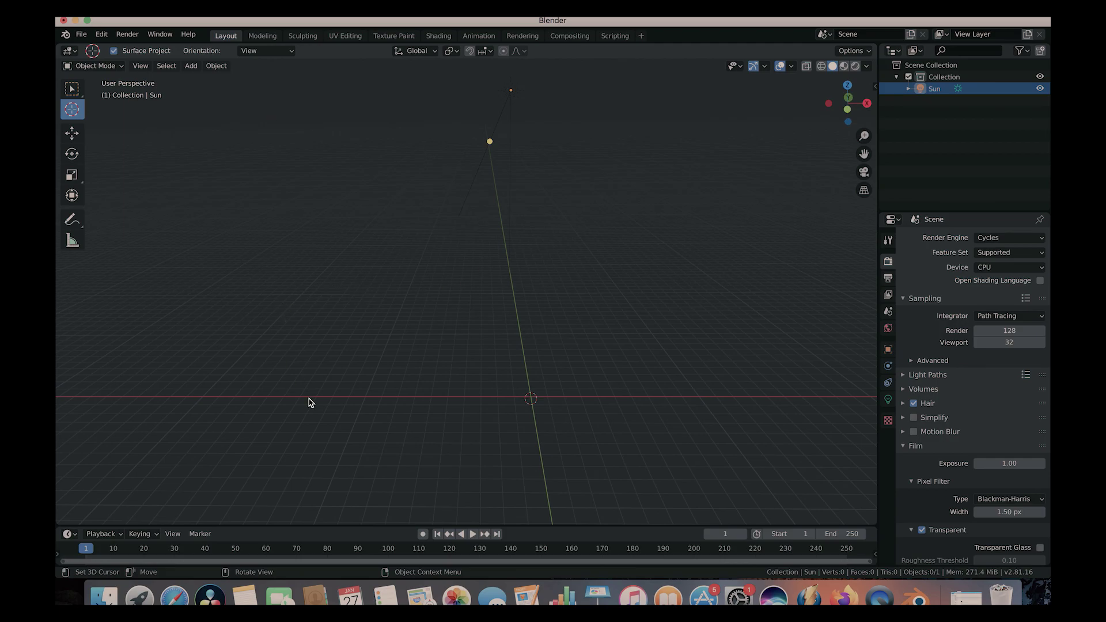
click(392, 397)
click(874, 86)
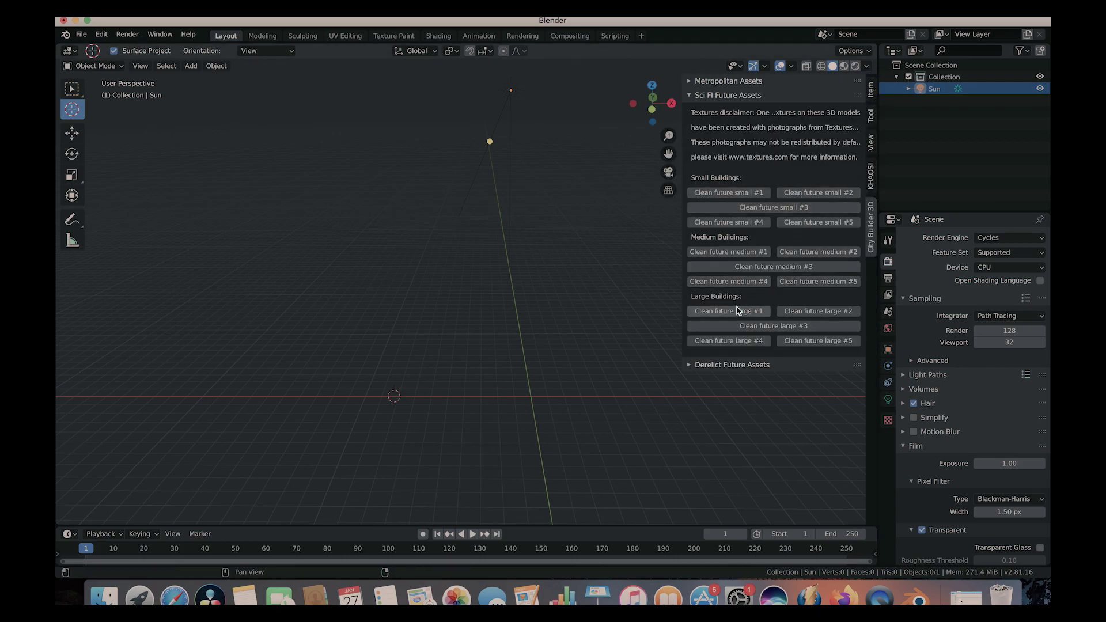
click(692, 366)
click(692, 365)
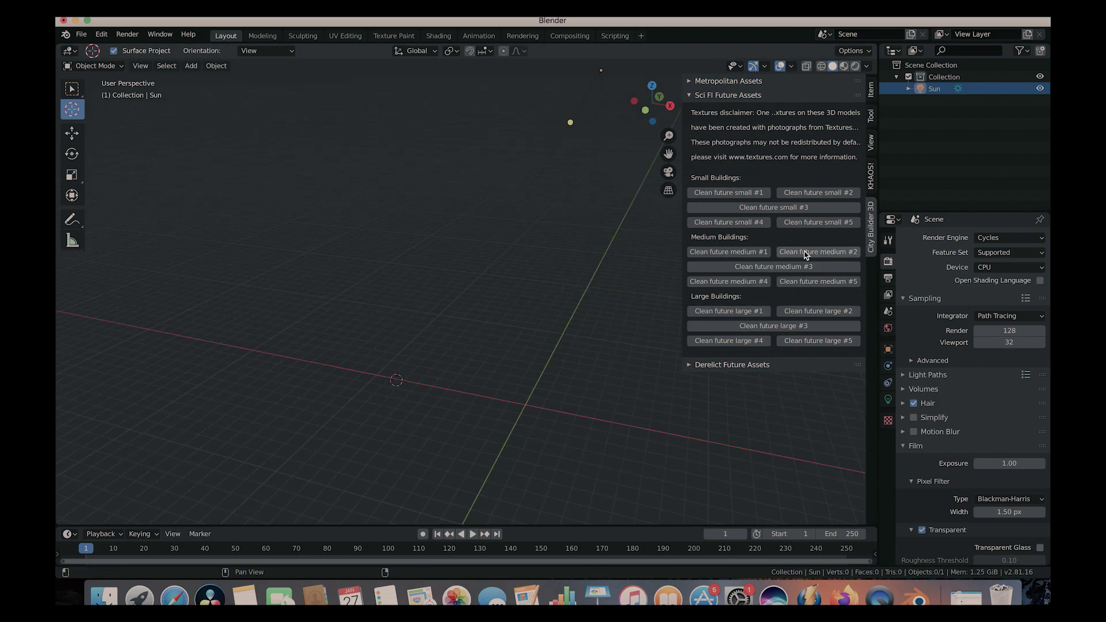
click(727, 208)
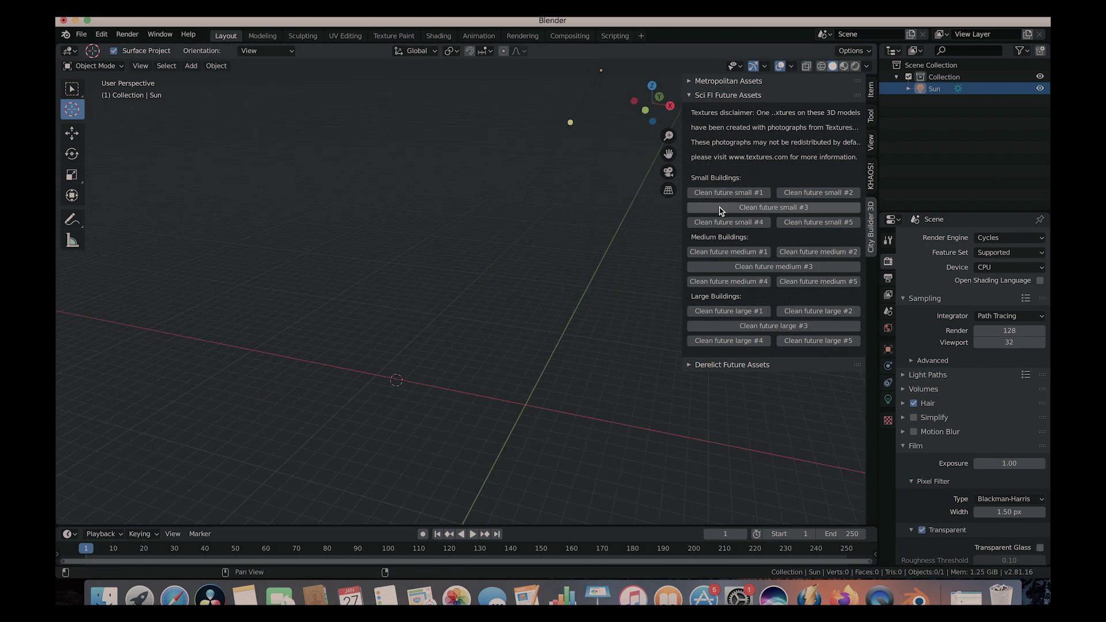
click(822, 341)
middle_drag(410, 293, 394, 264)
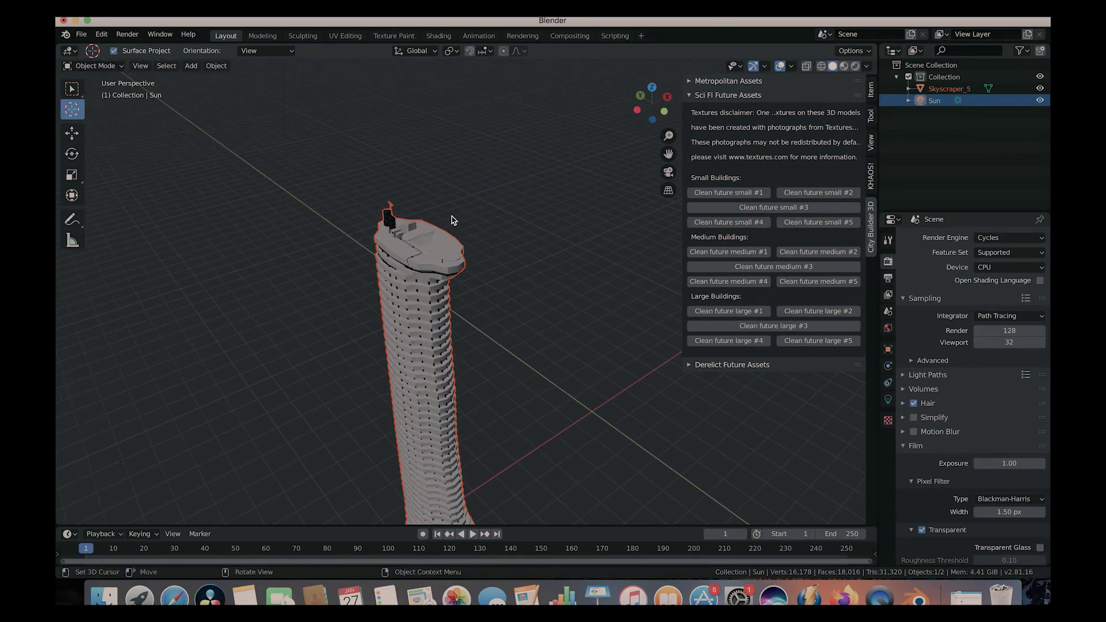
Switch the viewport to Rendered shading and orbit in on the skyscraper's helipad roof.
middle_drag(451, 219, 459, 286)
key(z)
click(470, 220)
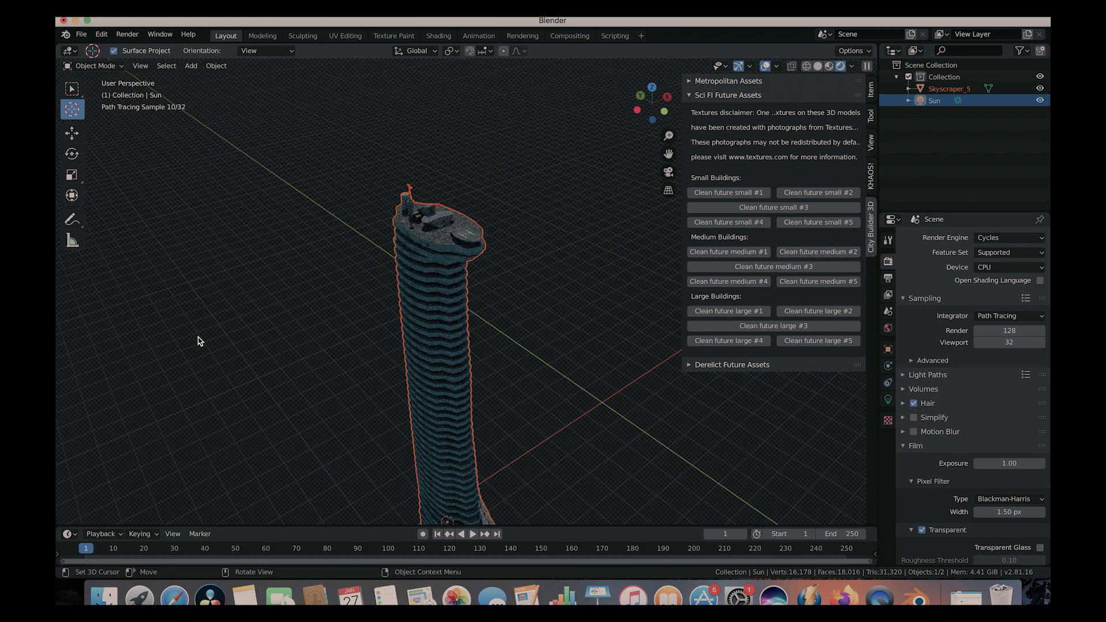
middle_drag(199, 341, 258, 274)
scroll(415, 262, up, 3)
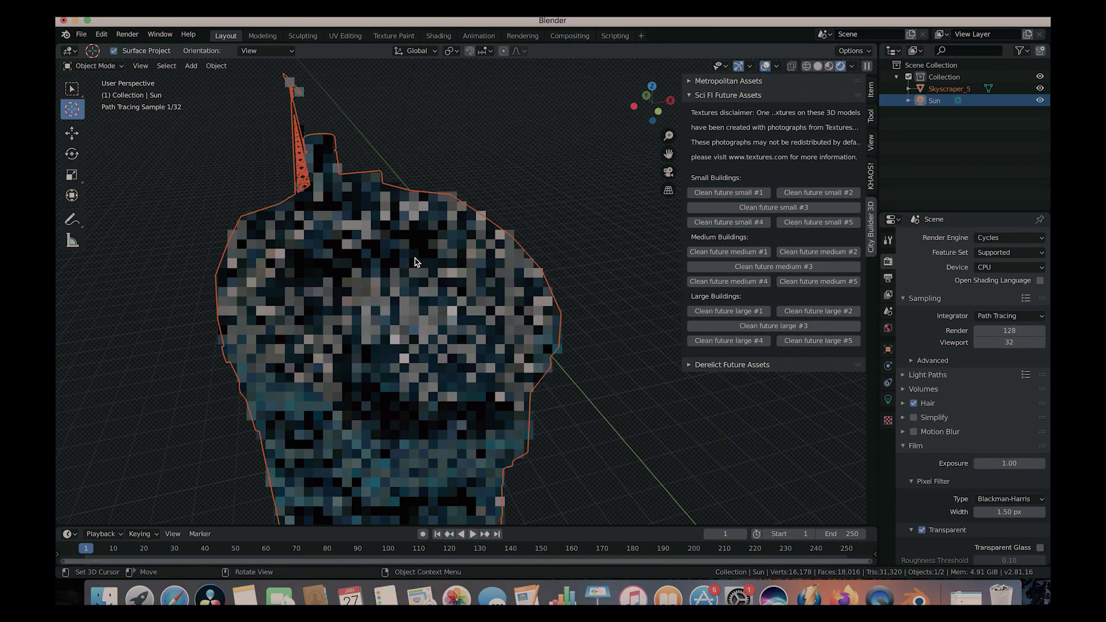
middle_drag(415, 262, 415, 263)
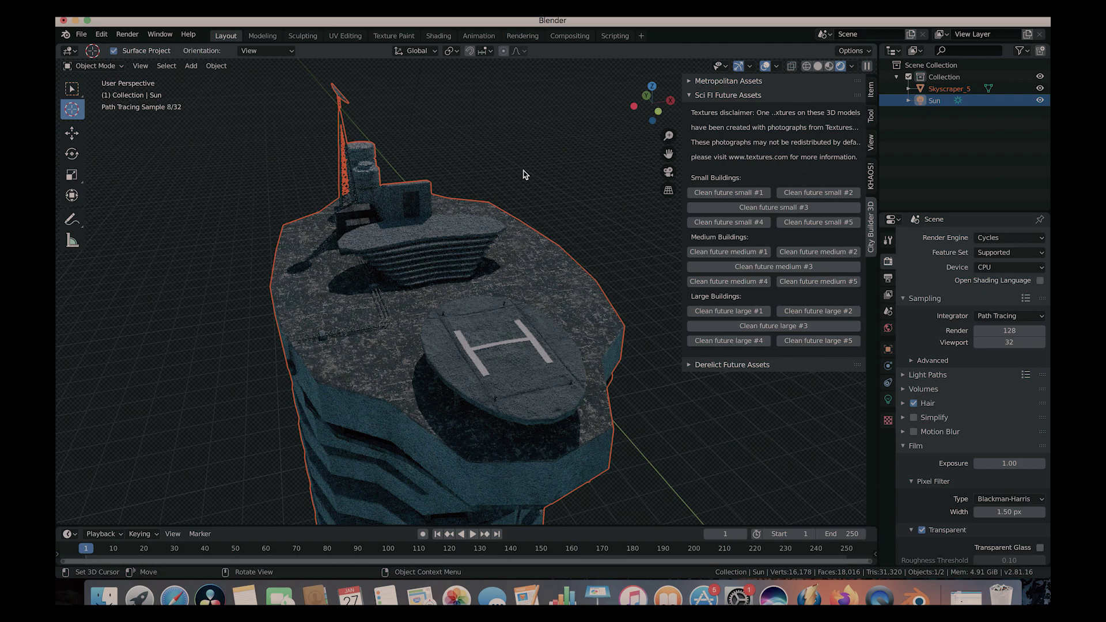
scroll(524, 174, down, 3)
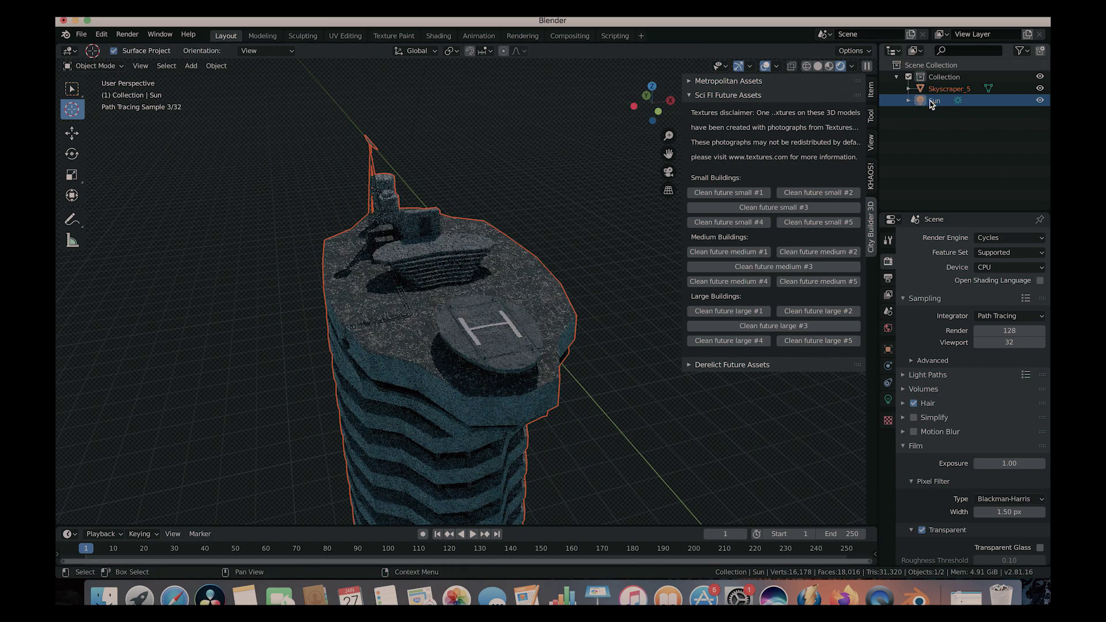
Set the Sun light's Strength to 5 and view the brightly lit skyscraper in the render preview.
click(888, 401)
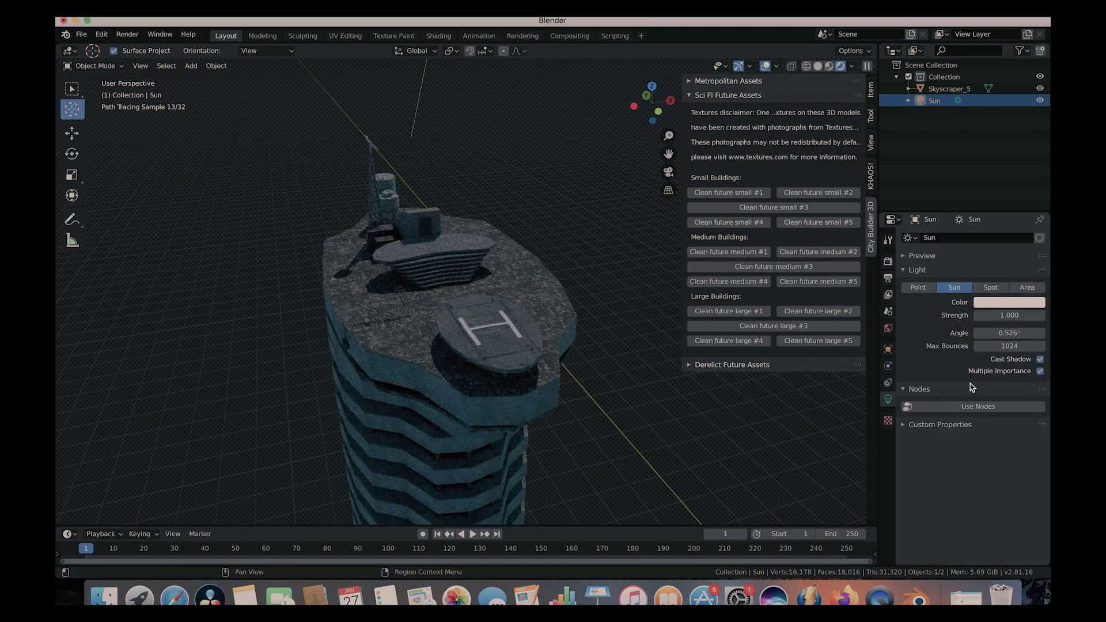
click(1008, 316)
key(Return)
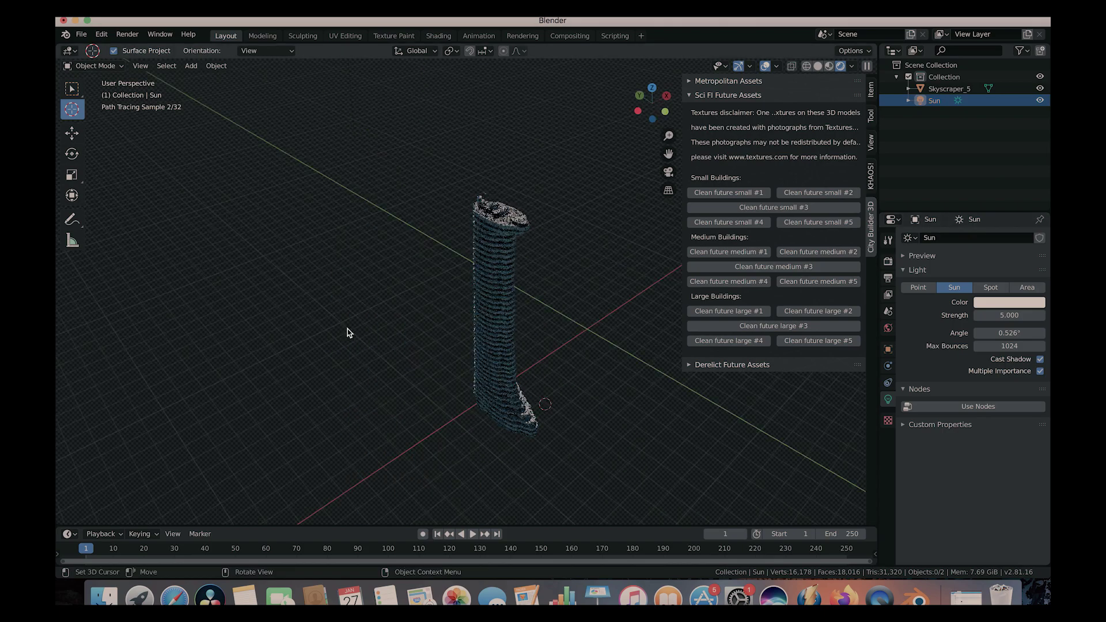
middle_drag(402, 329, 403, 330)
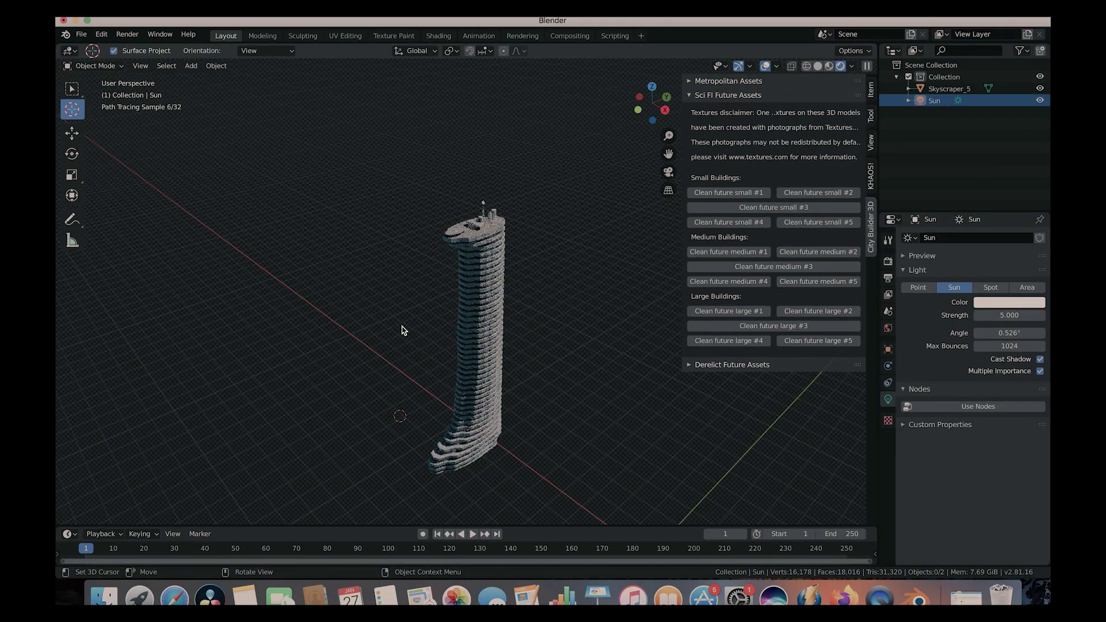